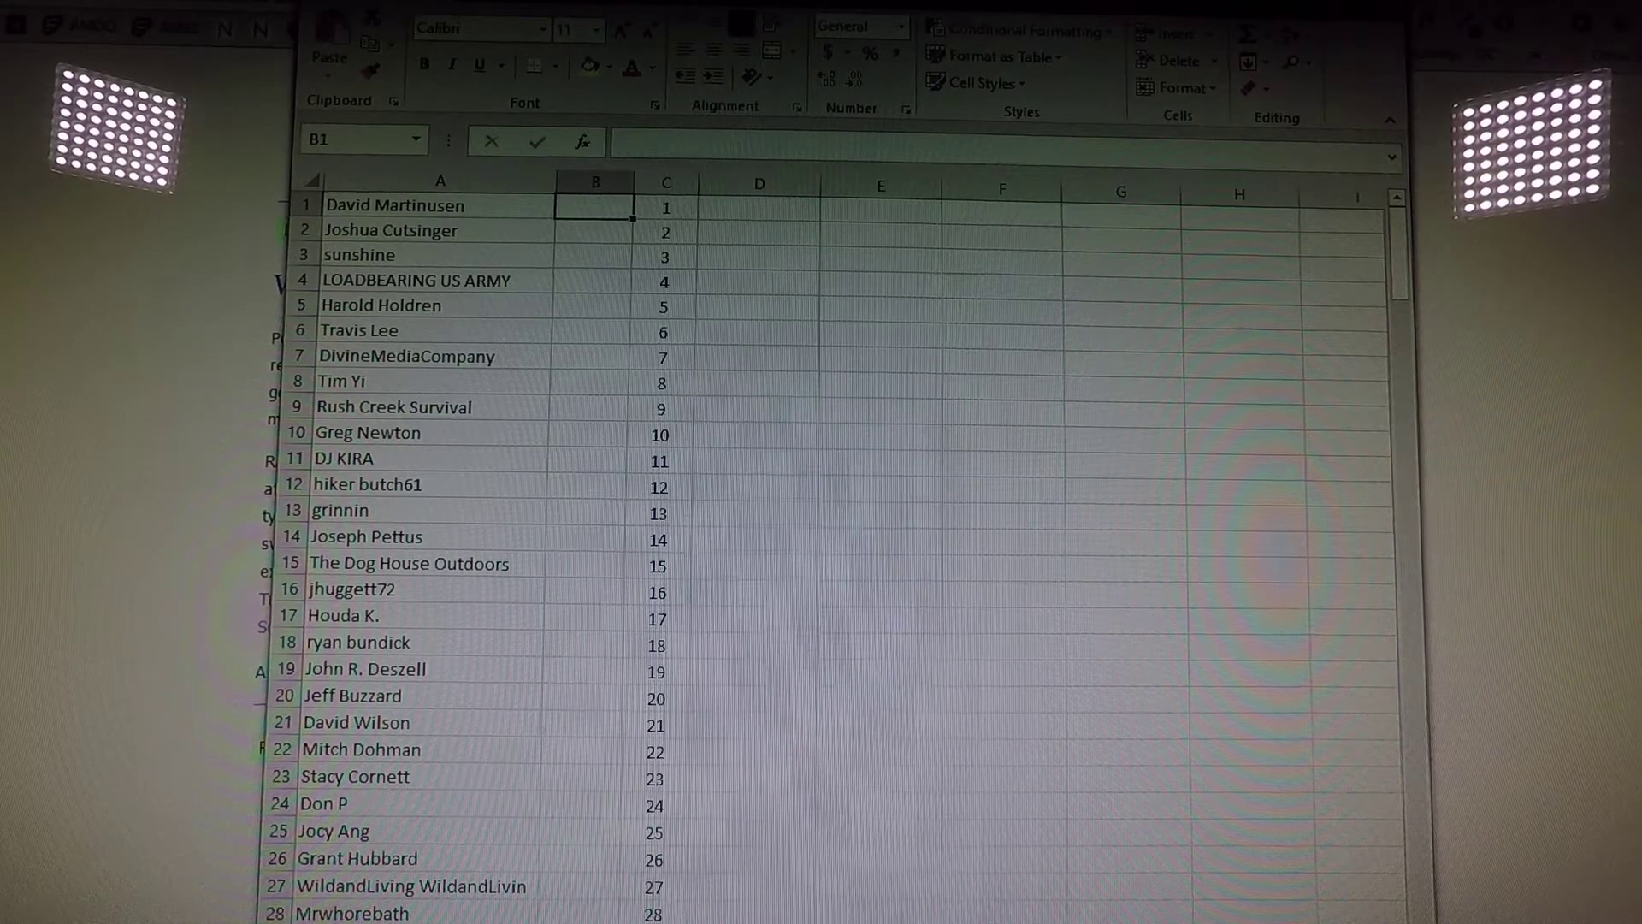
Step: Switch from the Excel name sheet to the YouTube Creator Studio Subscribers page
key(alt+Tab)
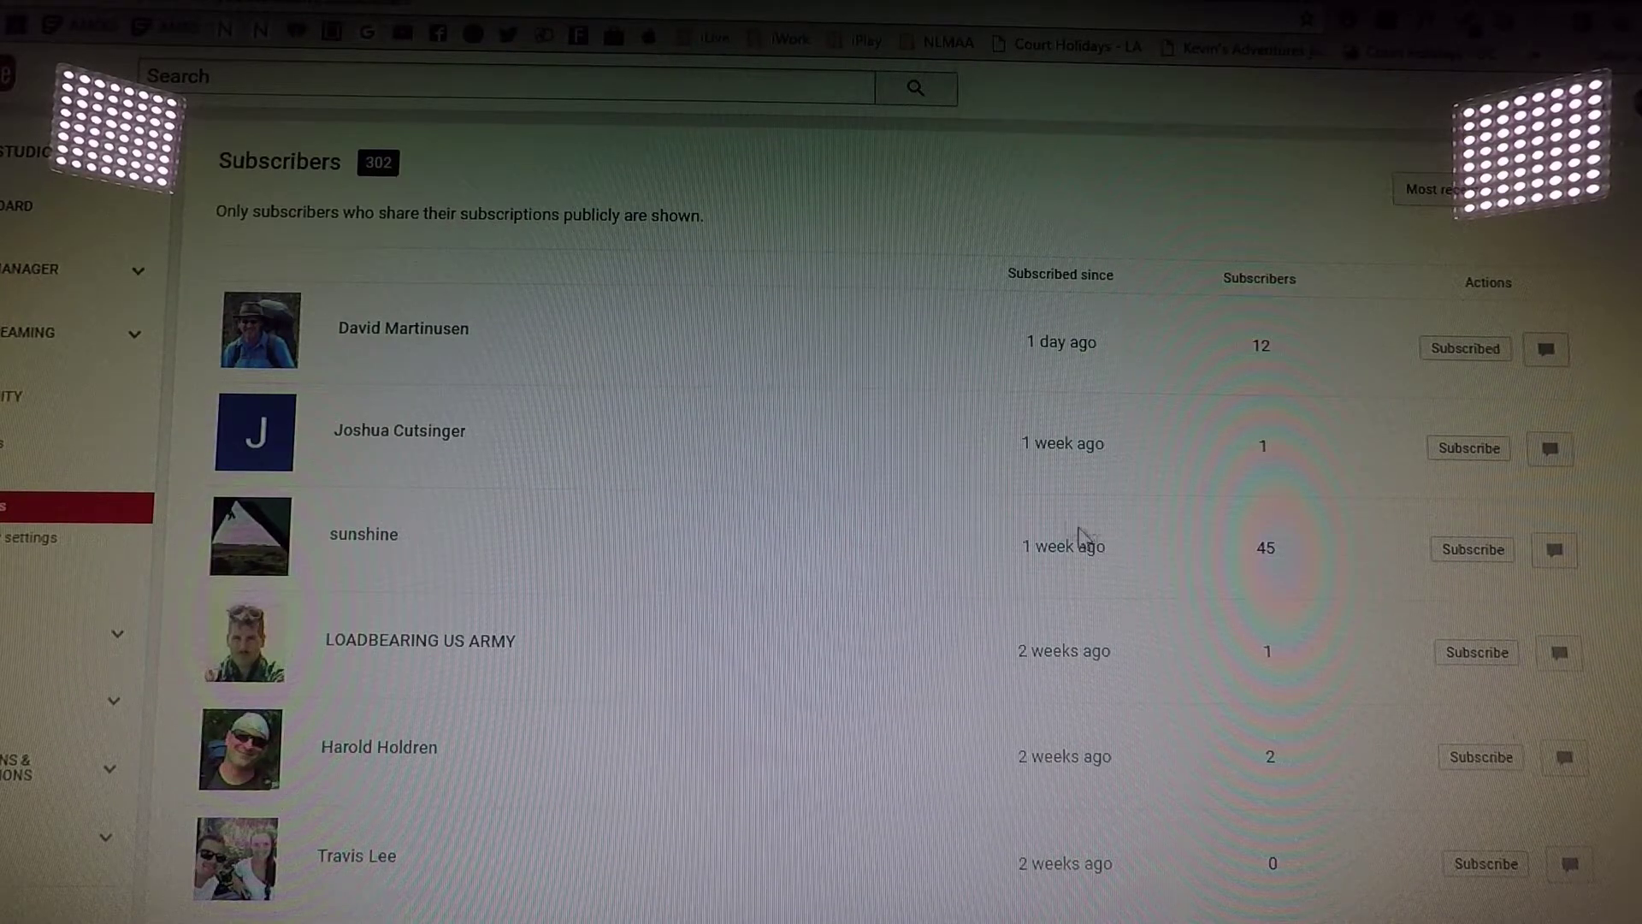
scroll(963, 501, down, 5)
scroll(950, 501, down, 5)
scroll(938, 514, down, 5)
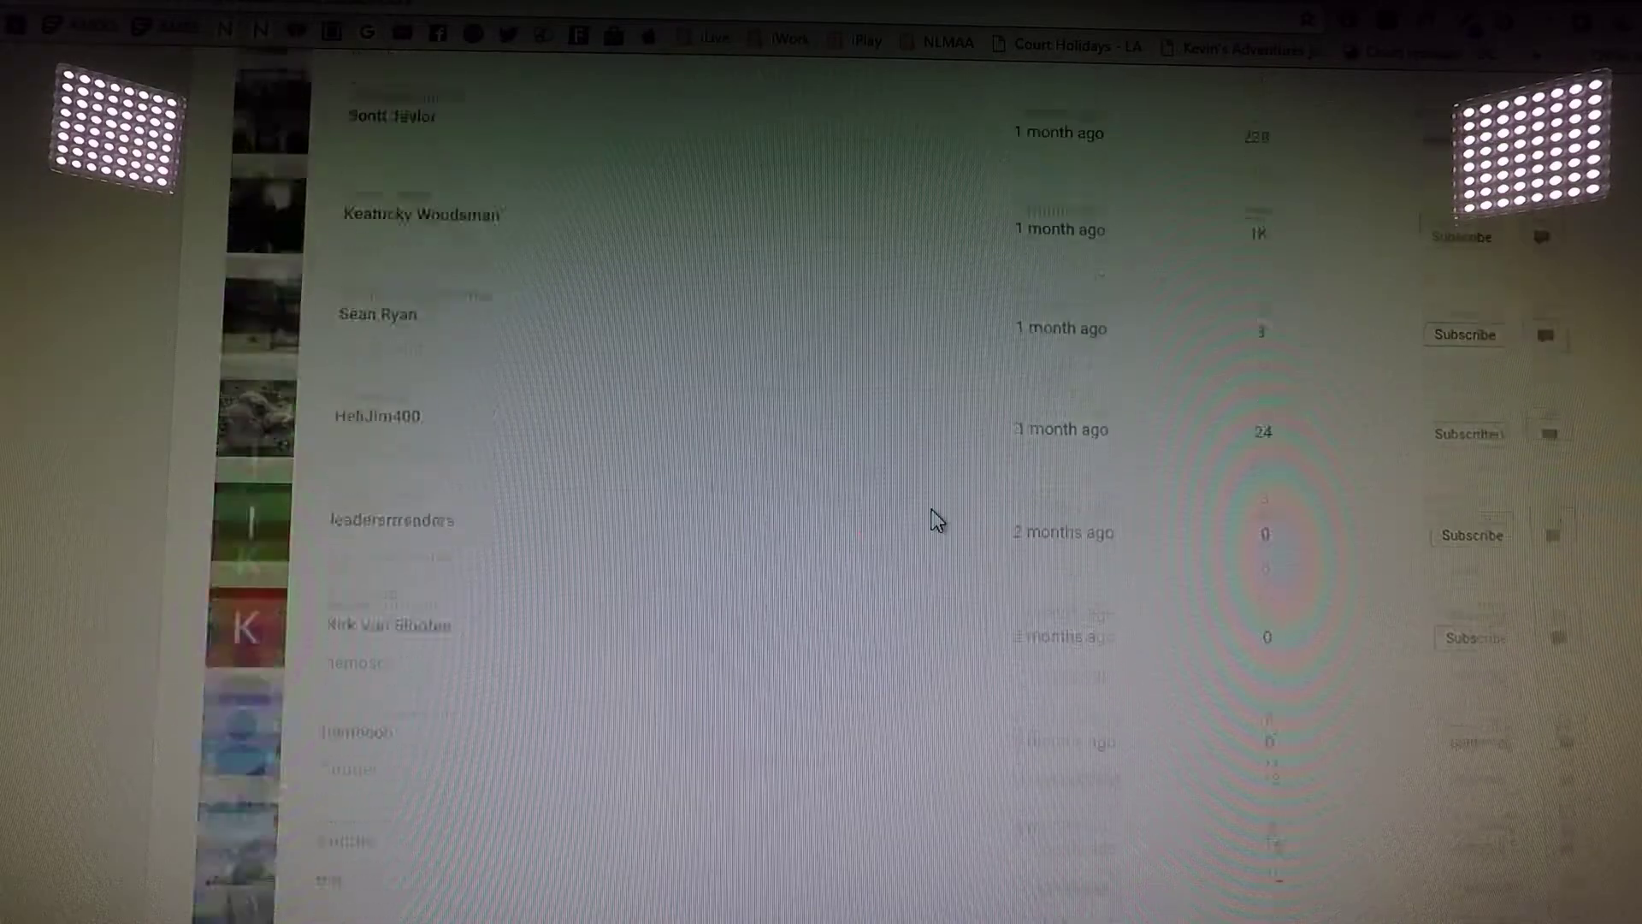
scroll(936, 519, down, 5)
scroll(938, 518, down, 5)
scroll(937, 519, down, 5)
scroll(934, 522, down, 5)
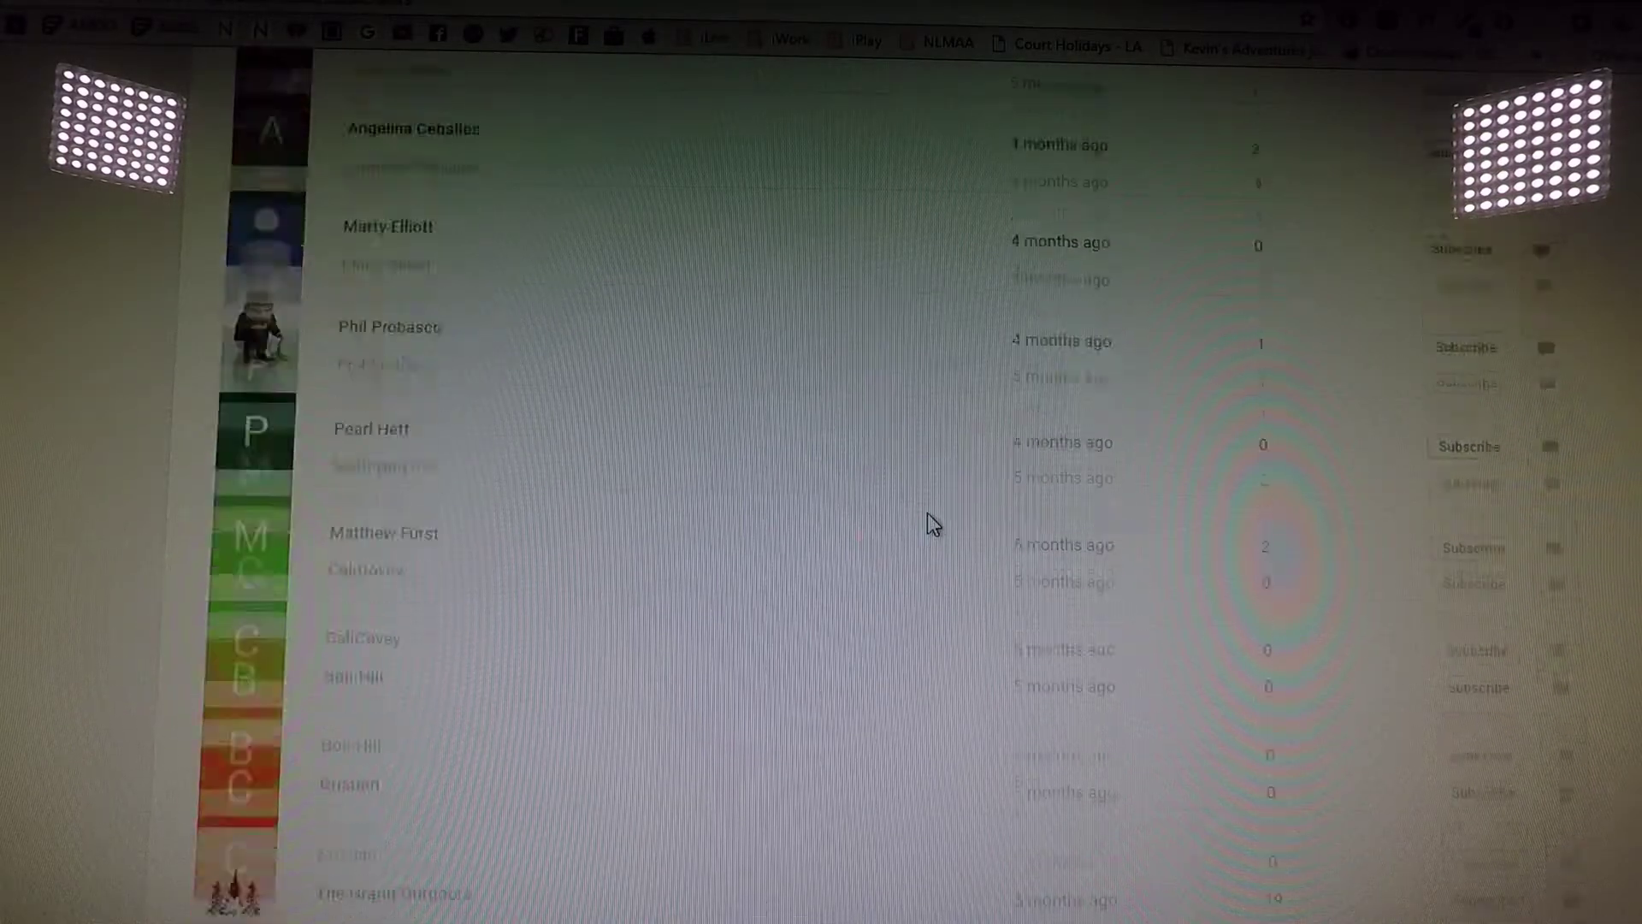
scroll(927, 512, down, 5)
scroll(923, 517, down, 5)
scroll(919, 517, down, 5)
scroll(919, 514, down, 5)
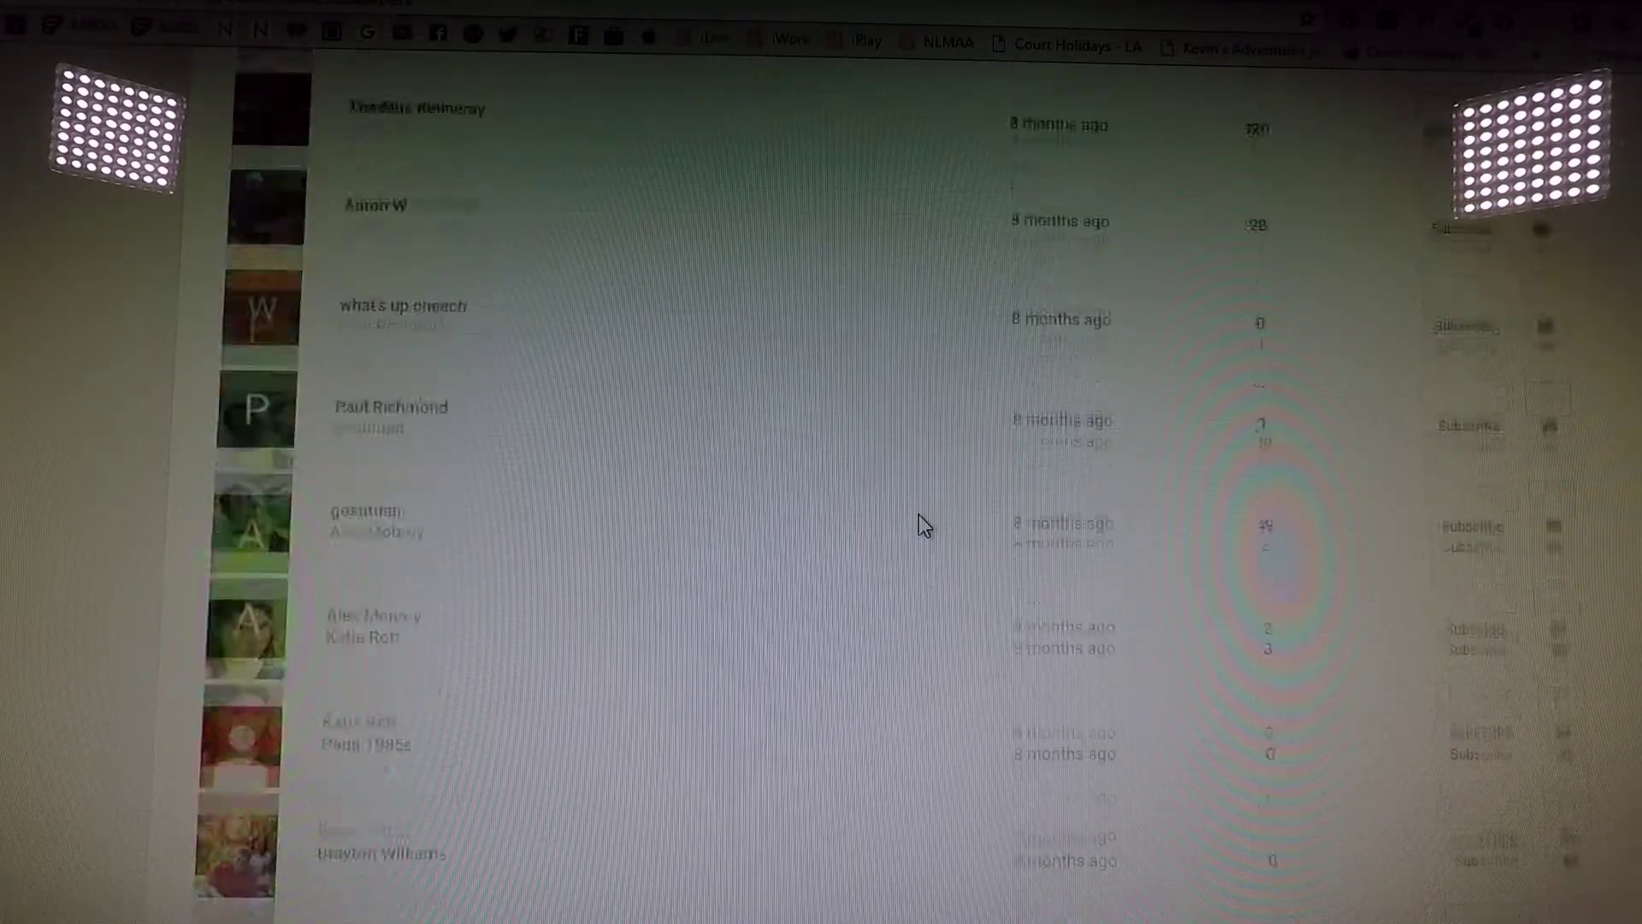
scroll(918, 515, down, 5)
scroll(918, 515, down, 5)
scroll(914, 518, down, 5)
scroll(911, 520, down, 5)
scroll(908, 519, down, 5)
scroll(907, 518, down, 3)
scroll(906, 519, down, 5)
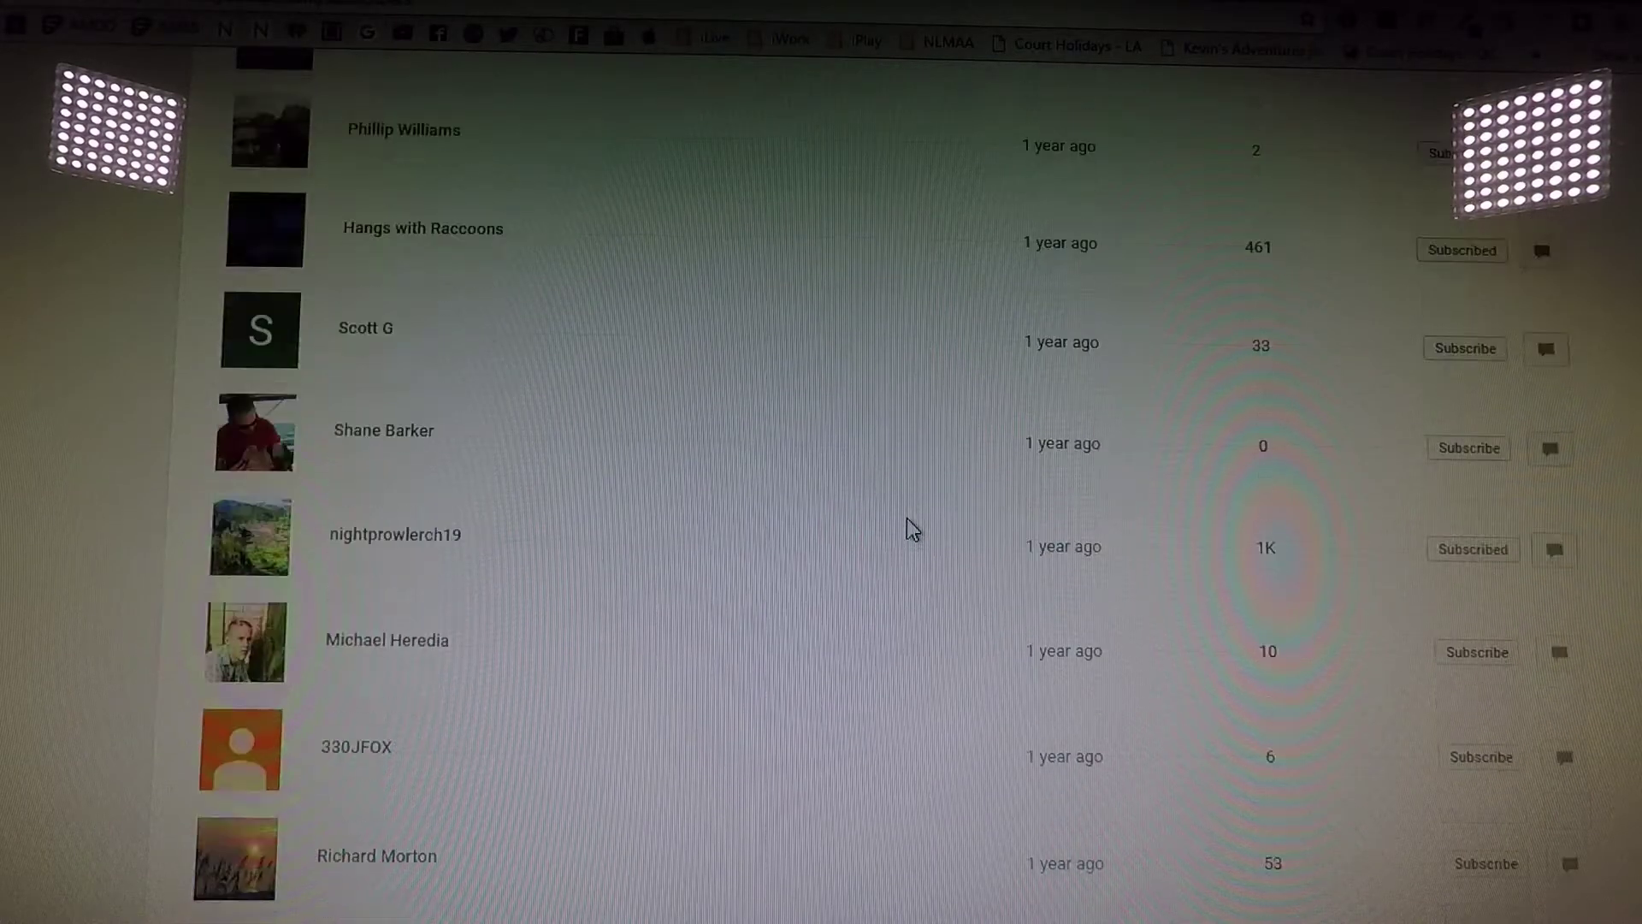
scroll(908, 520, down, 7)
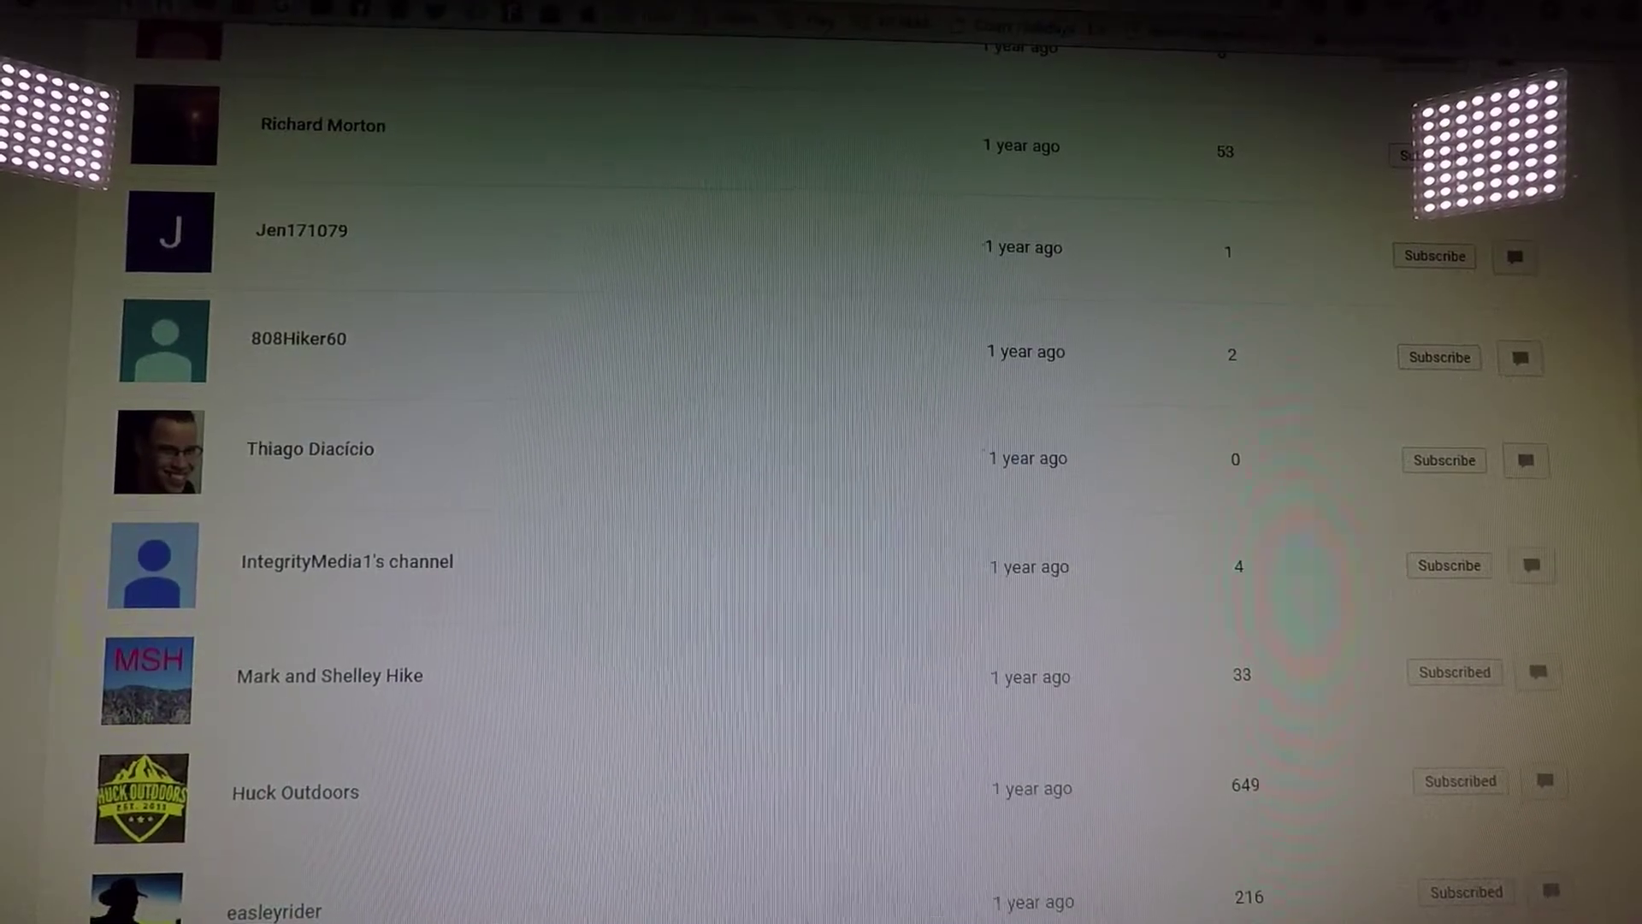
key(alt+Tab)
scroll(446, 529, down, 2)
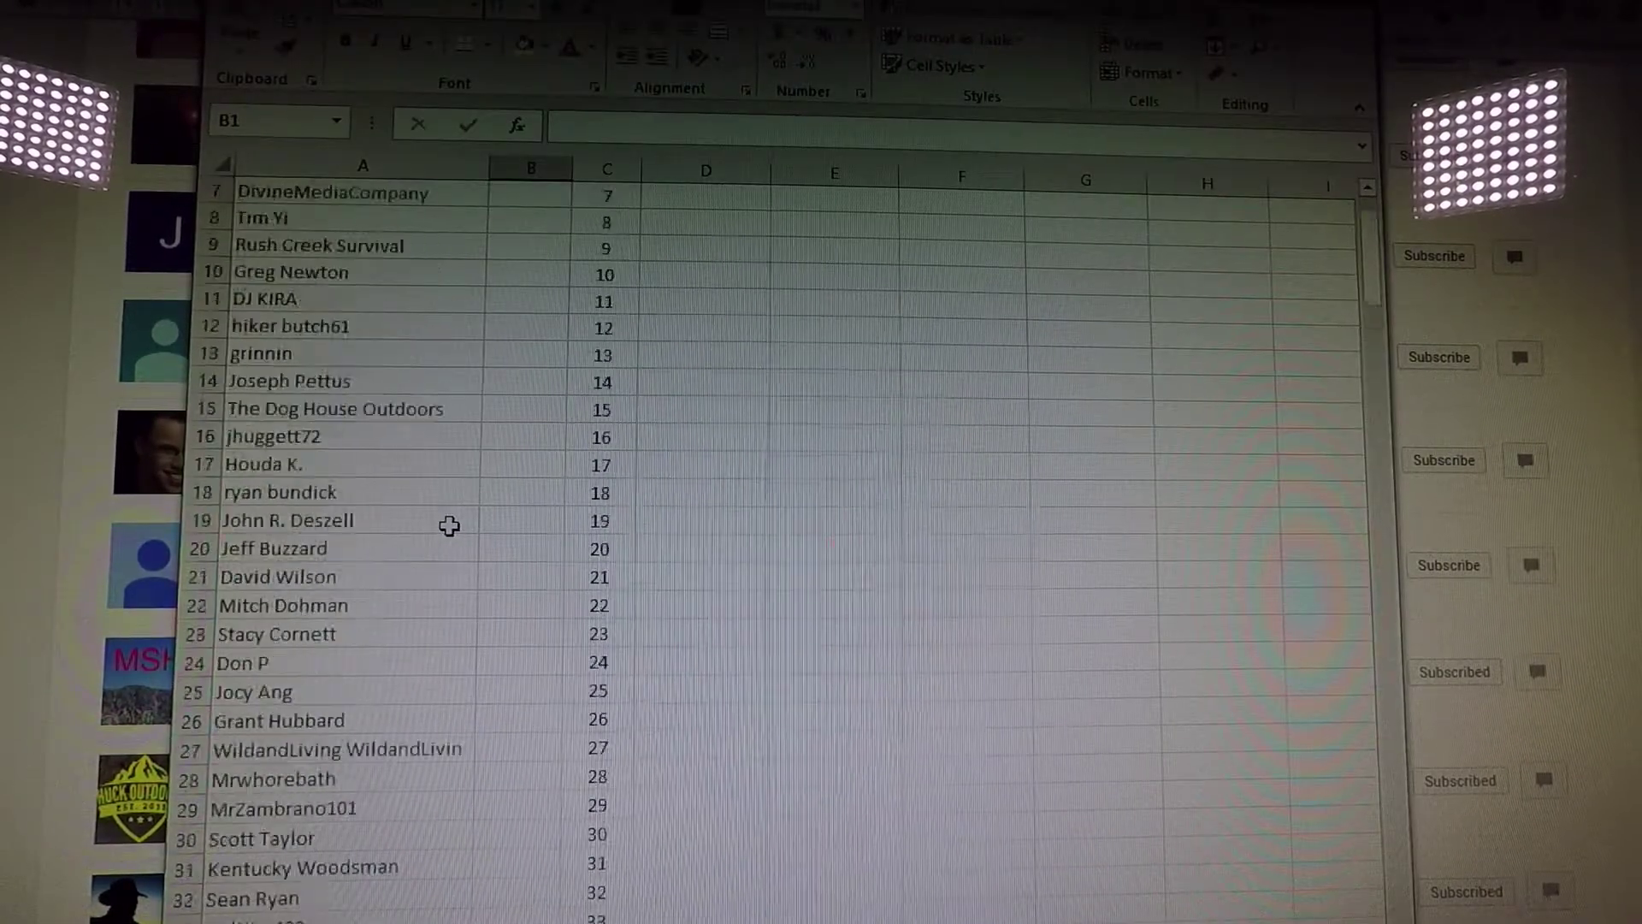
scroll(456, 526, down, 4)
scroll(460, 522, up, 8)
scroll(460, 513, up, 2)
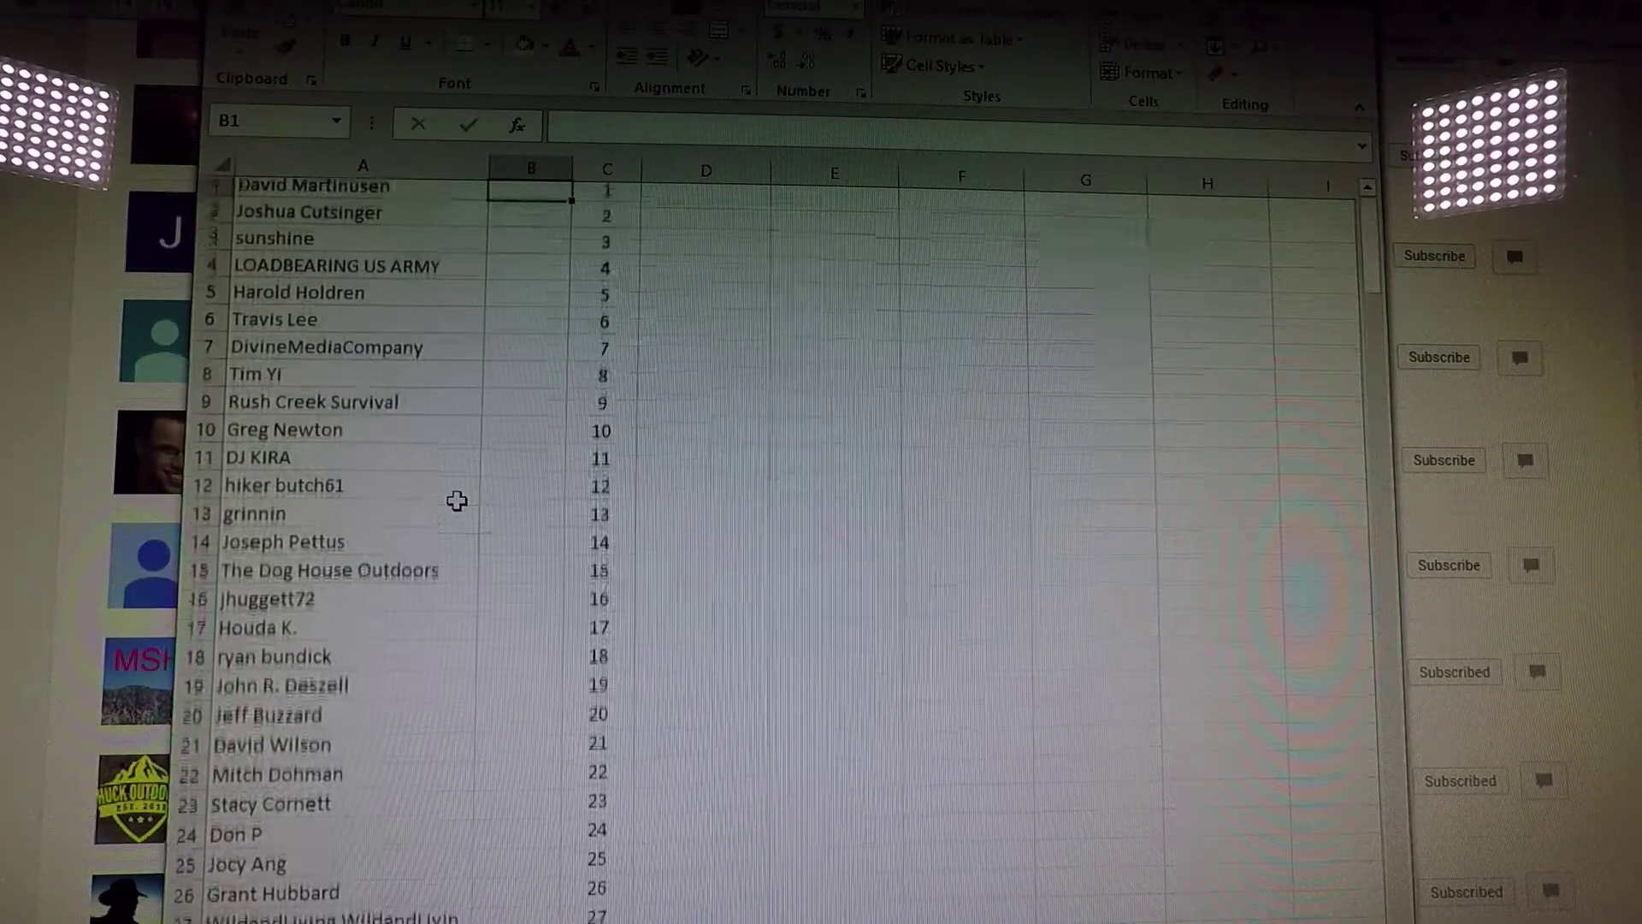
scroll(450, 488, up, 1)
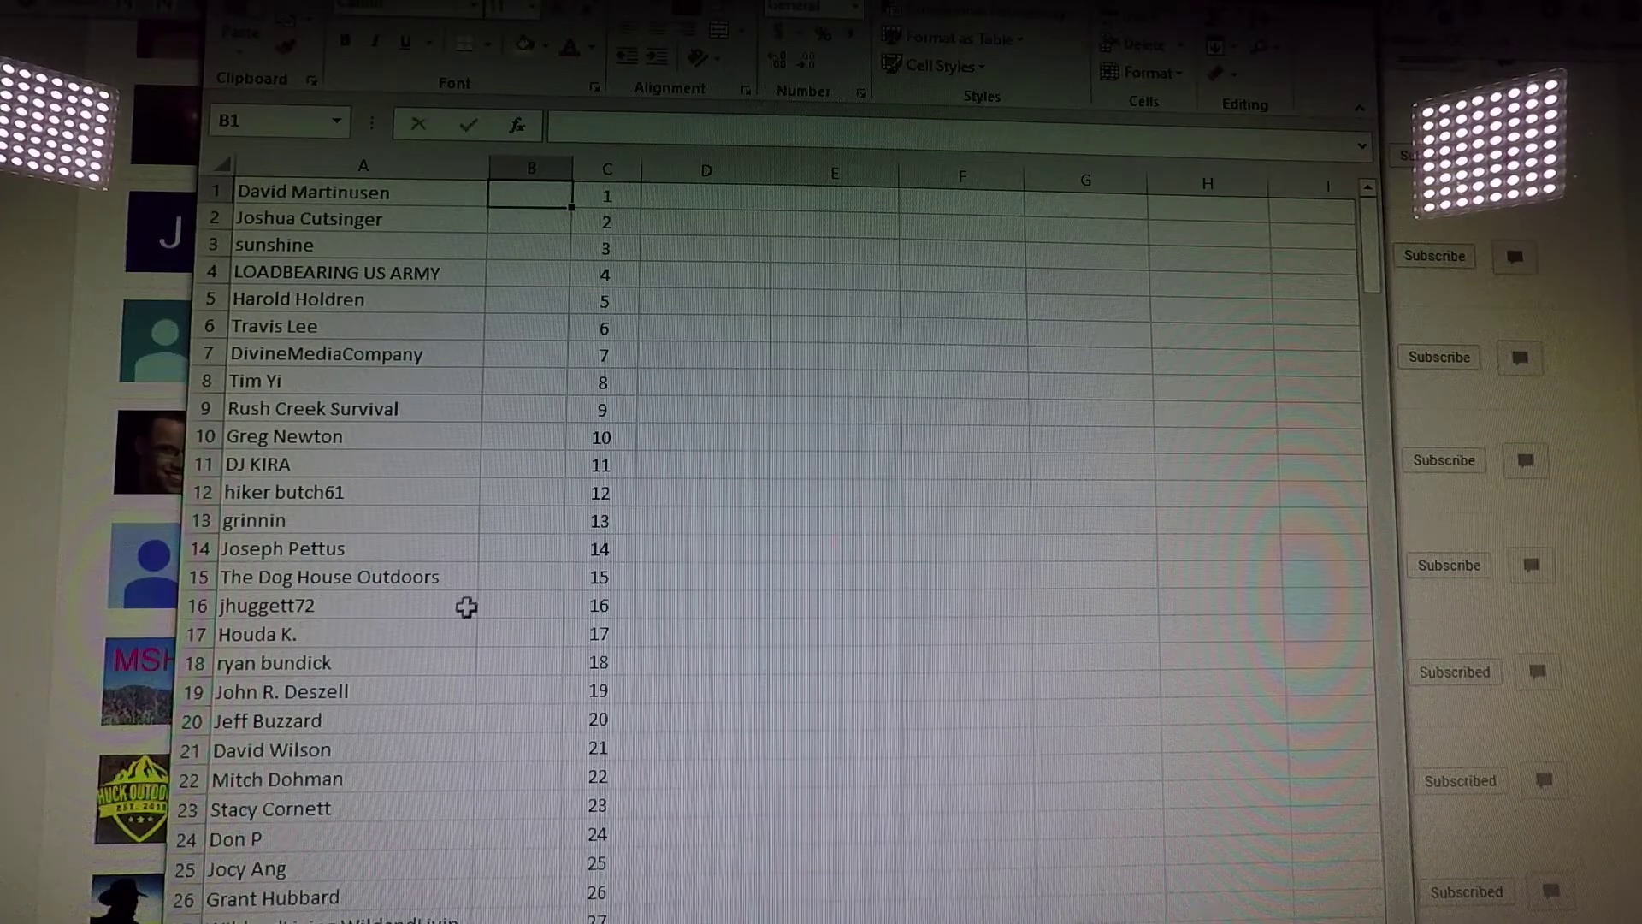
key(alt+Tab)
scroll(406, 514, down, 5)
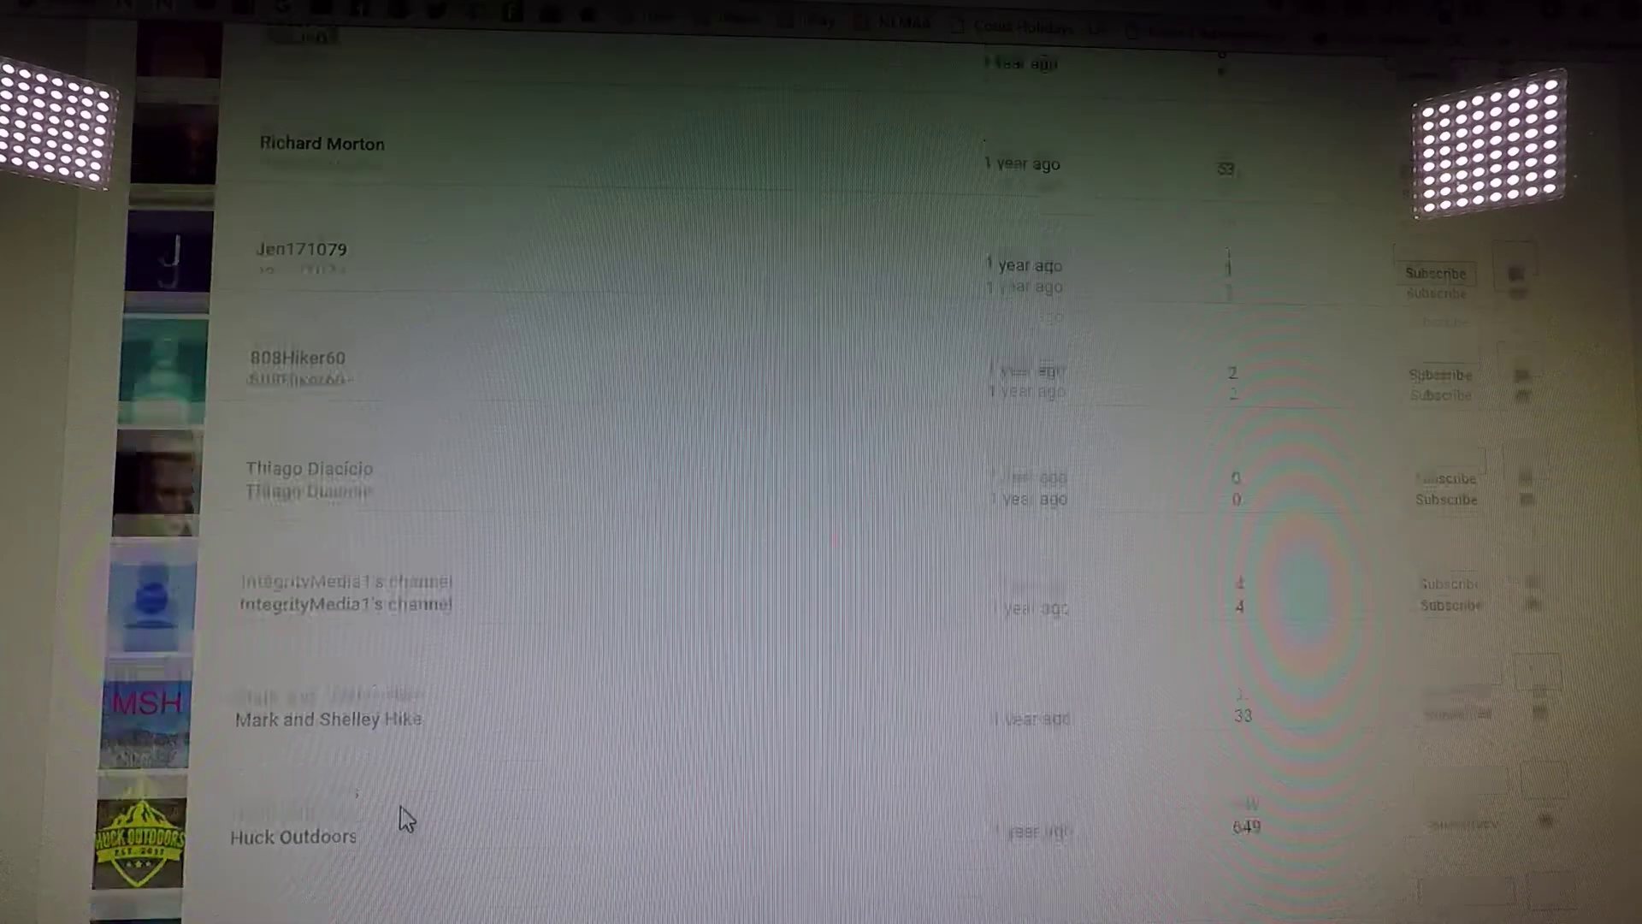
scroll(411, 718, down, 5)
scroll(398, 744, down, 5)
scroll(359, 668, down, 4)
scroll(328, 587, down, 6)
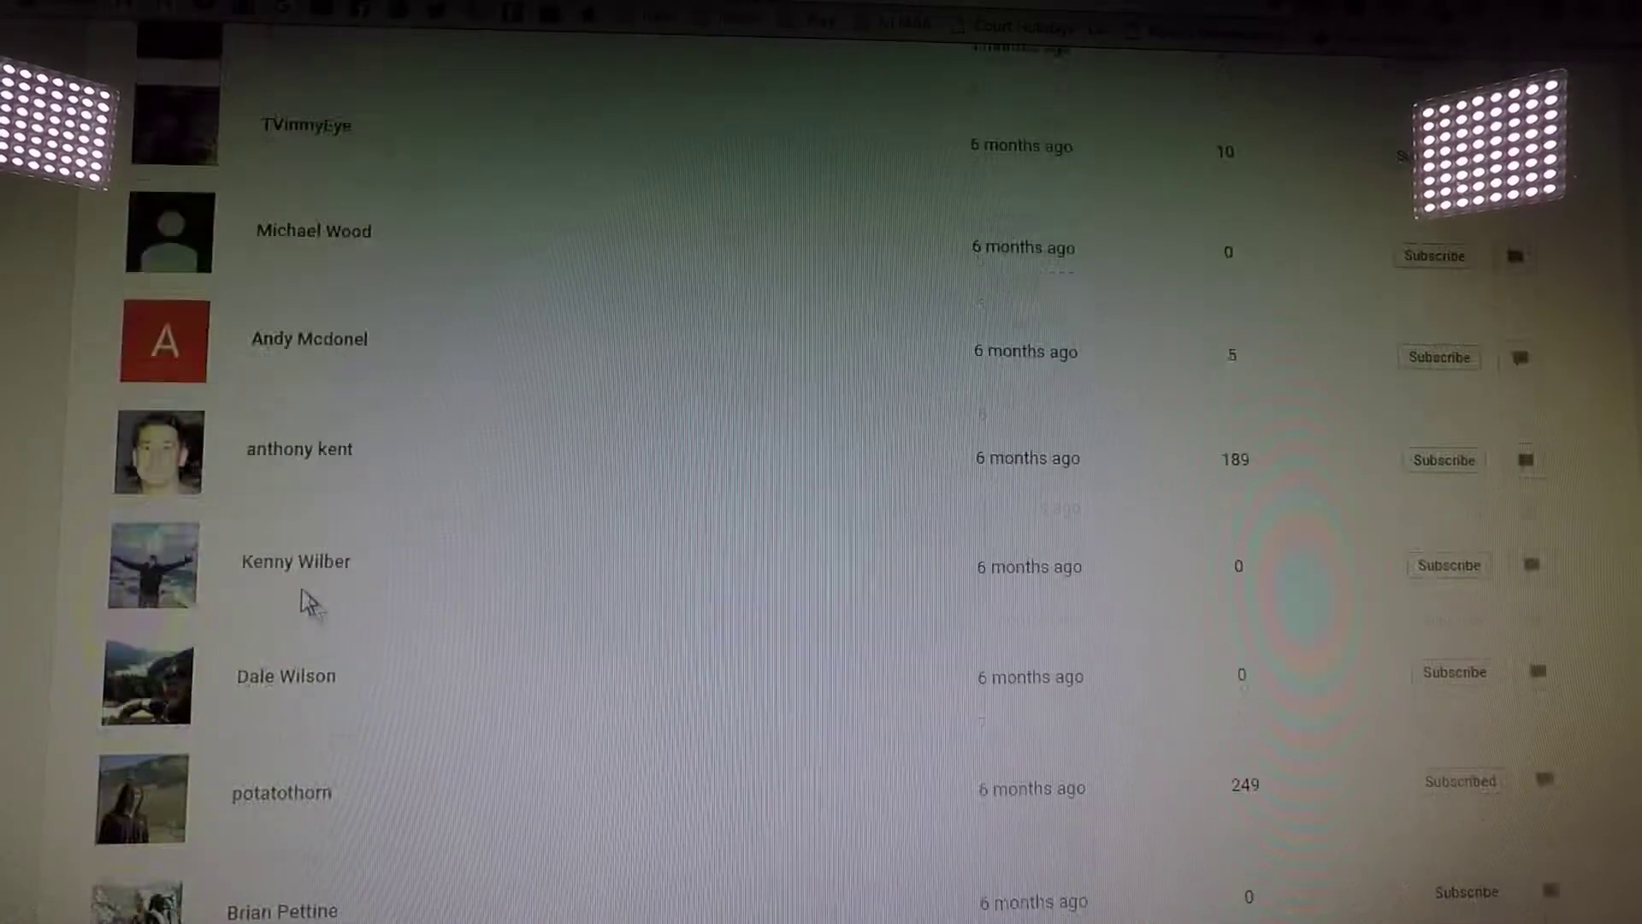
scroll(296, 565, down, 6)
scroll(245, 513, down, 6)
scroll(212, 474, down, 6)
scroll(206, 459, up, 8)
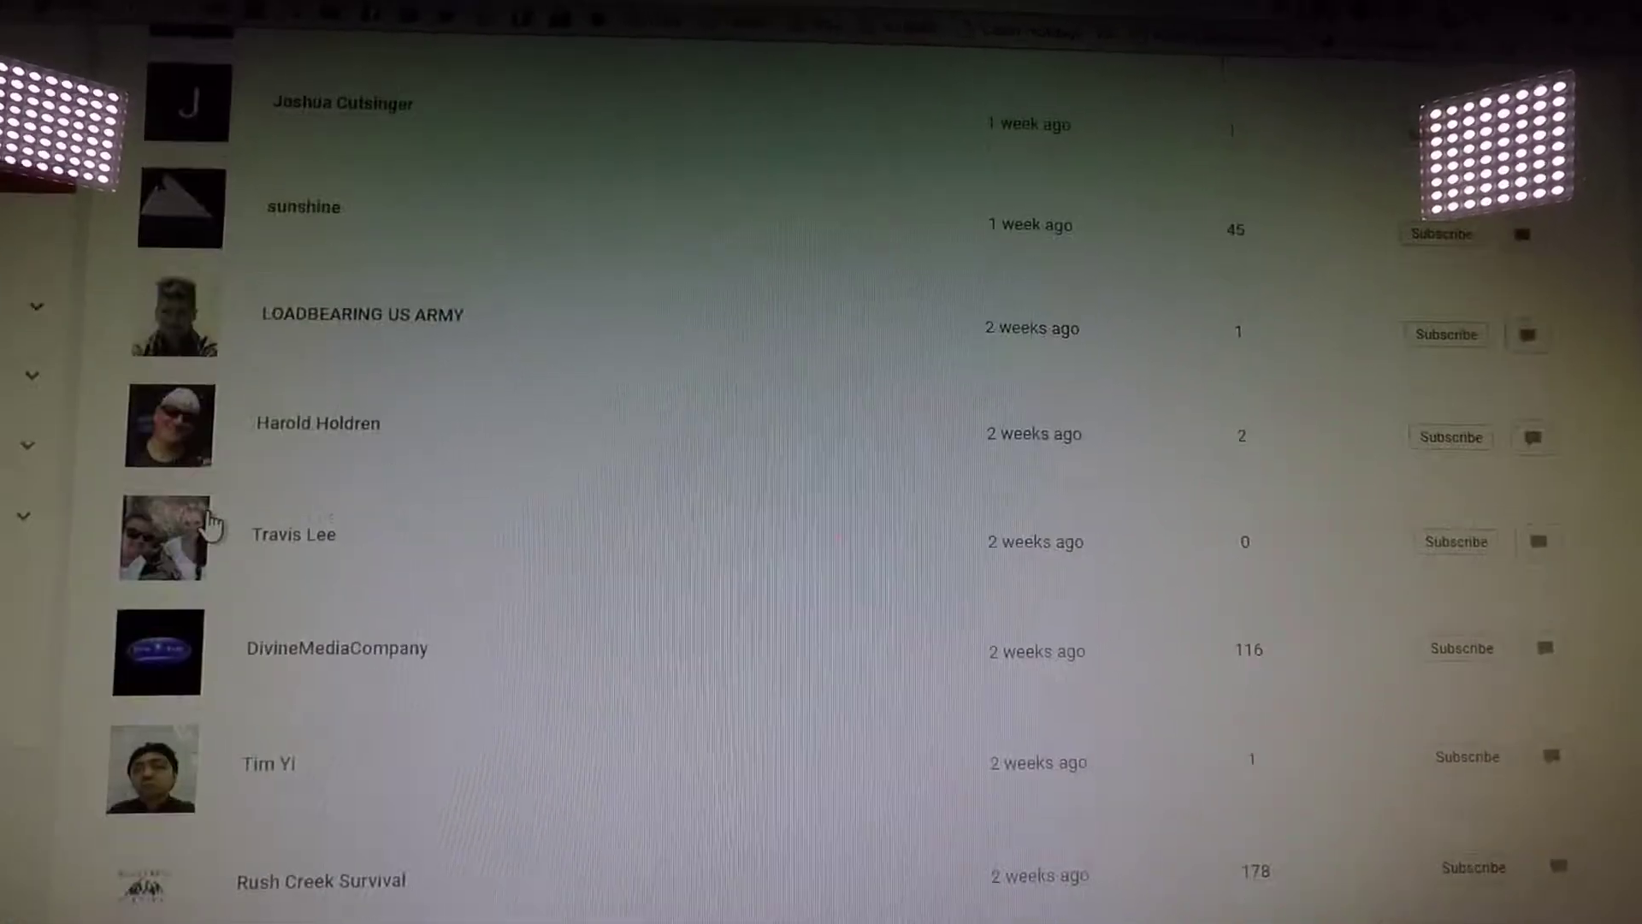
scroll(206, 459, up, 8)
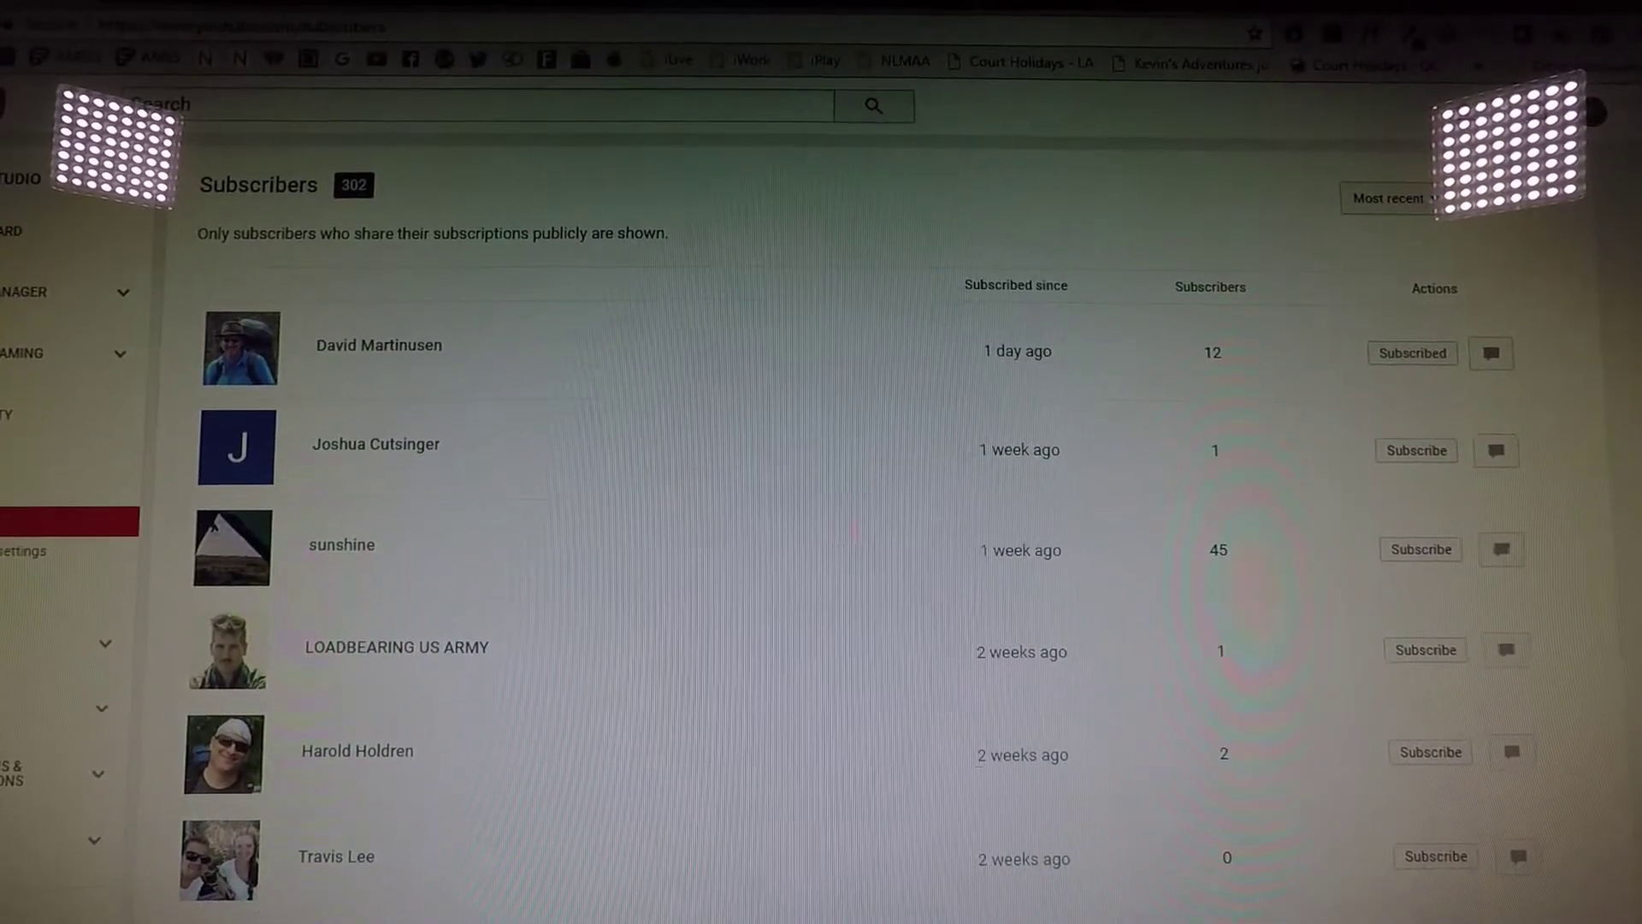
Step: Bring the Excel subscriber name sheet back in front of the browser
key(alt+Tab)
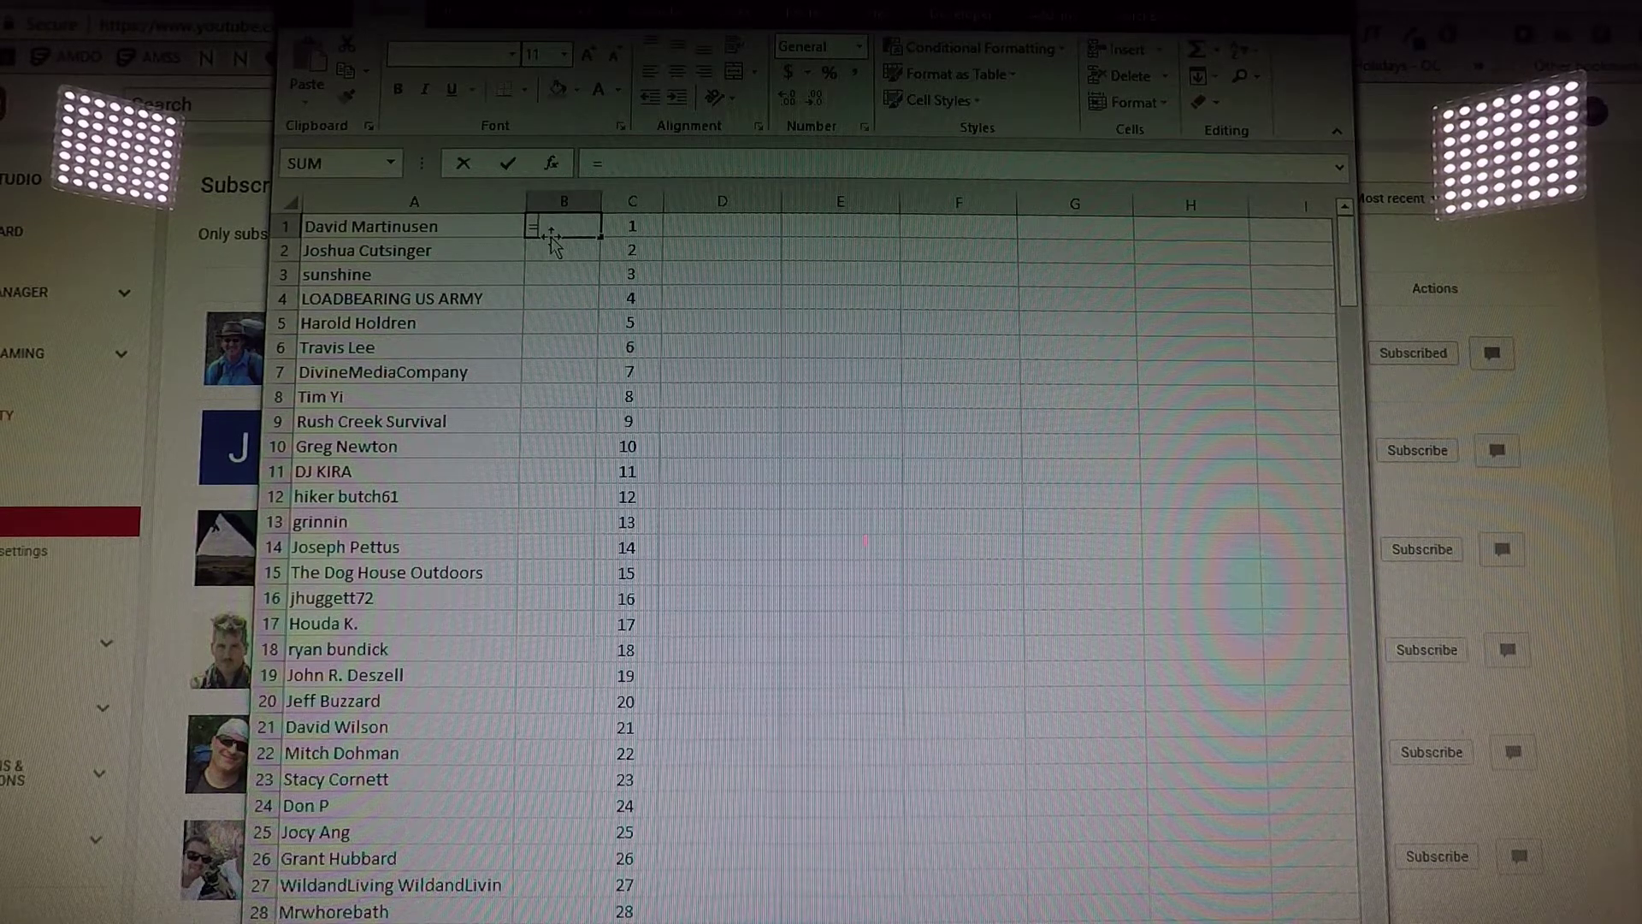
text(rand()
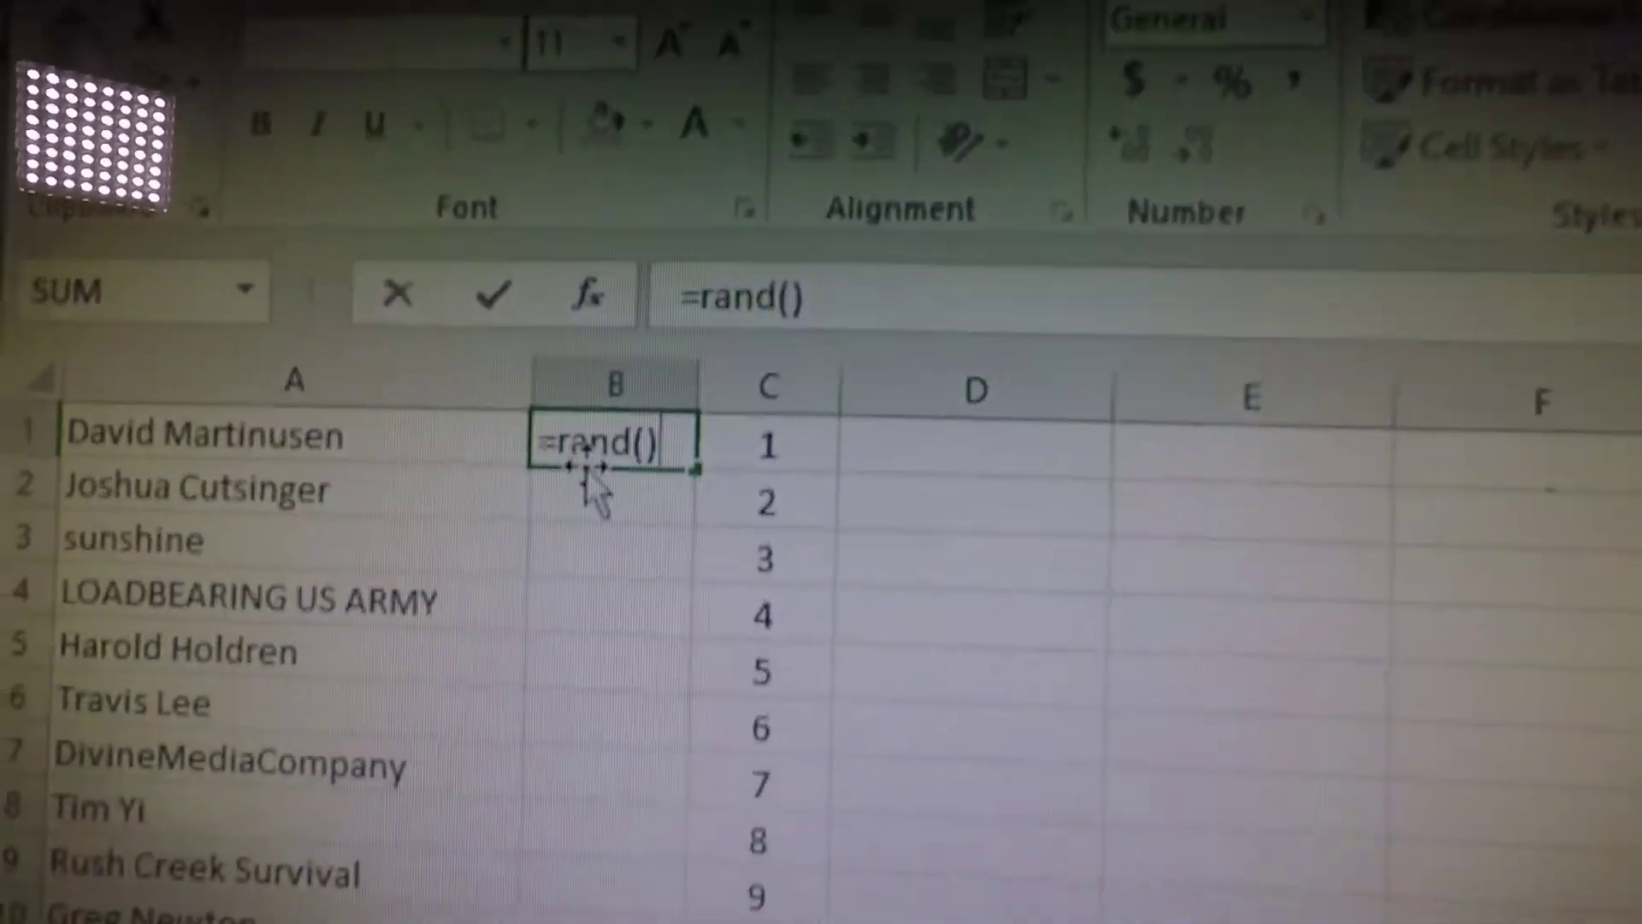
Step: Enter =RAND() in B1 and fill it down beside all names to row 163
key(Return)
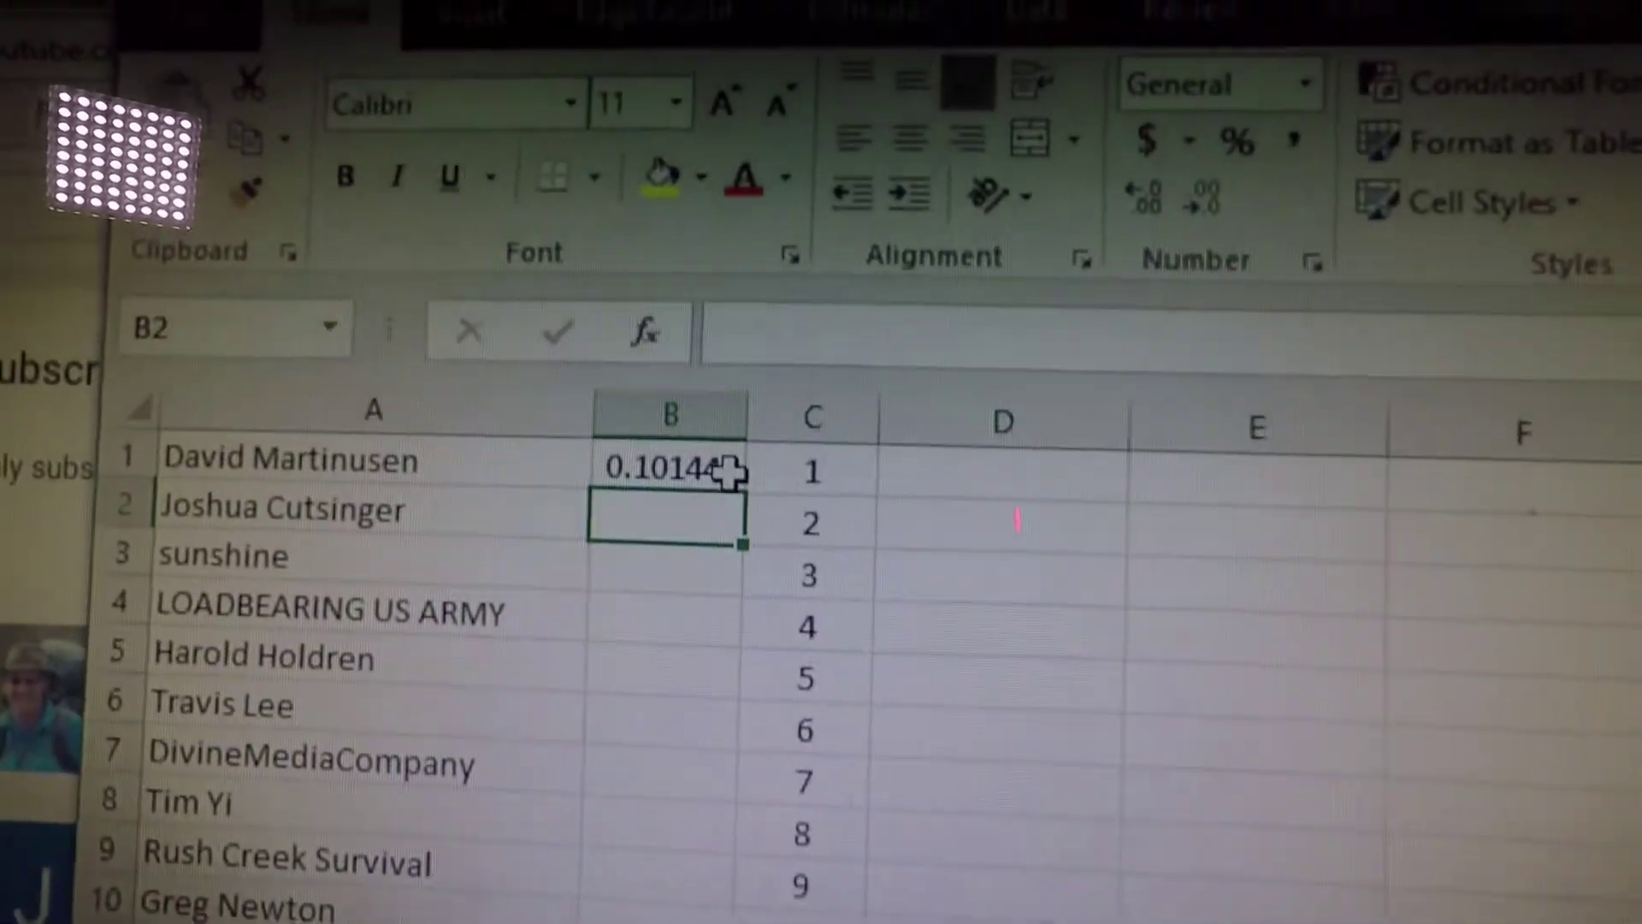
click(694, 529)
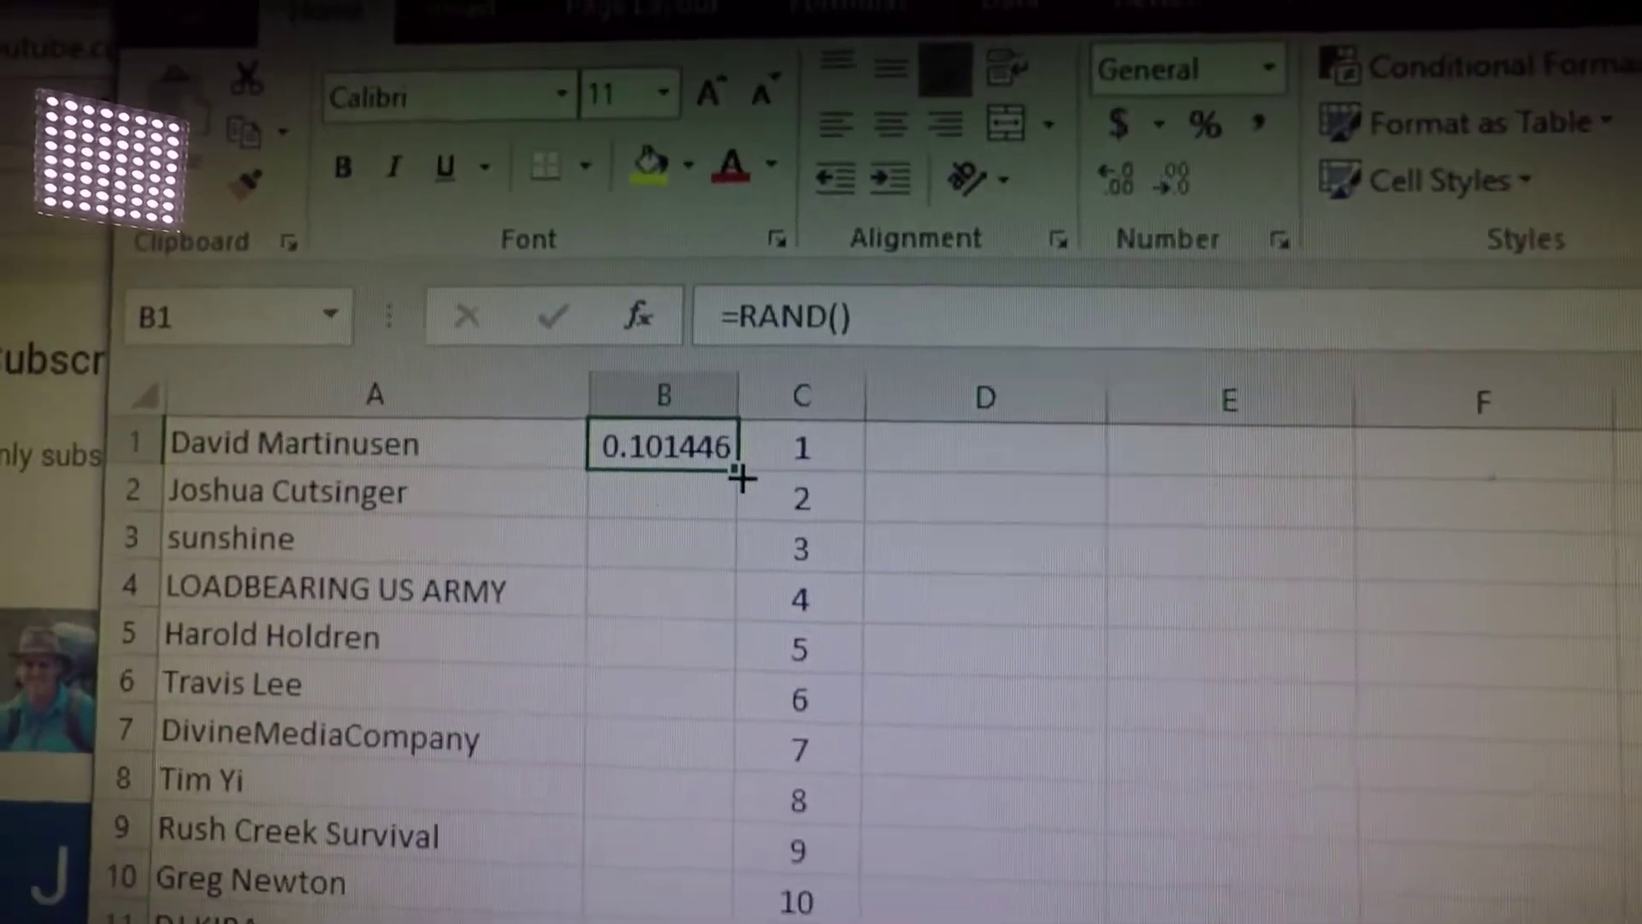
double_click(729, 510)
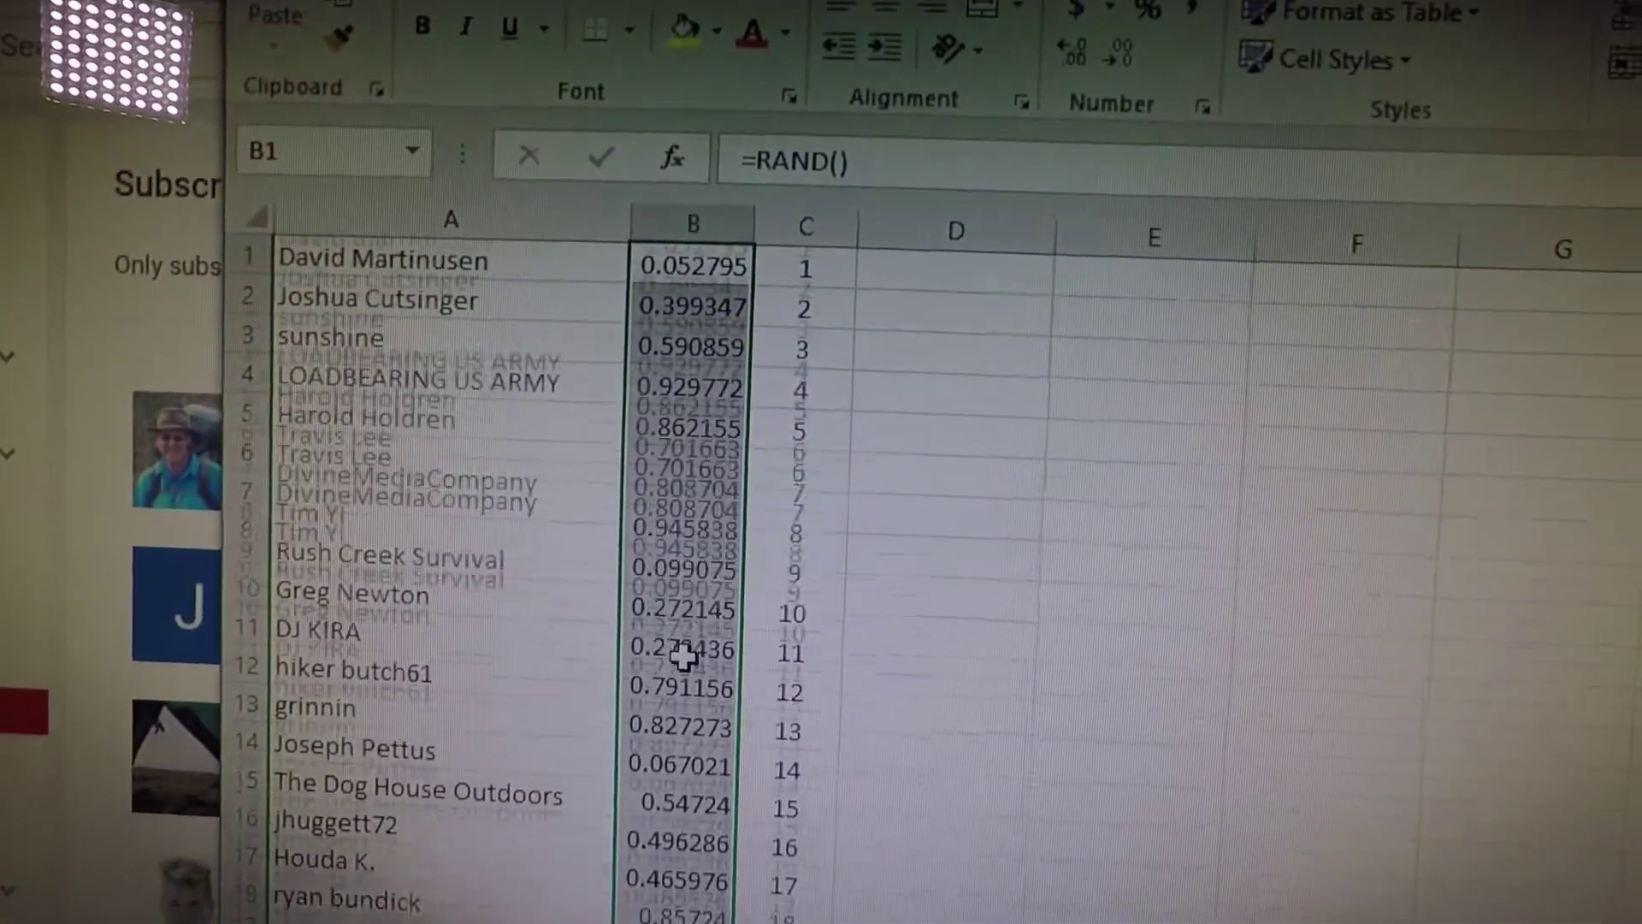
scroll(699, 533, down, 10)
scroll(667, 641, down, 8)
scroll(641, 745, down, 10)
scroll(633, 779, down, 8)
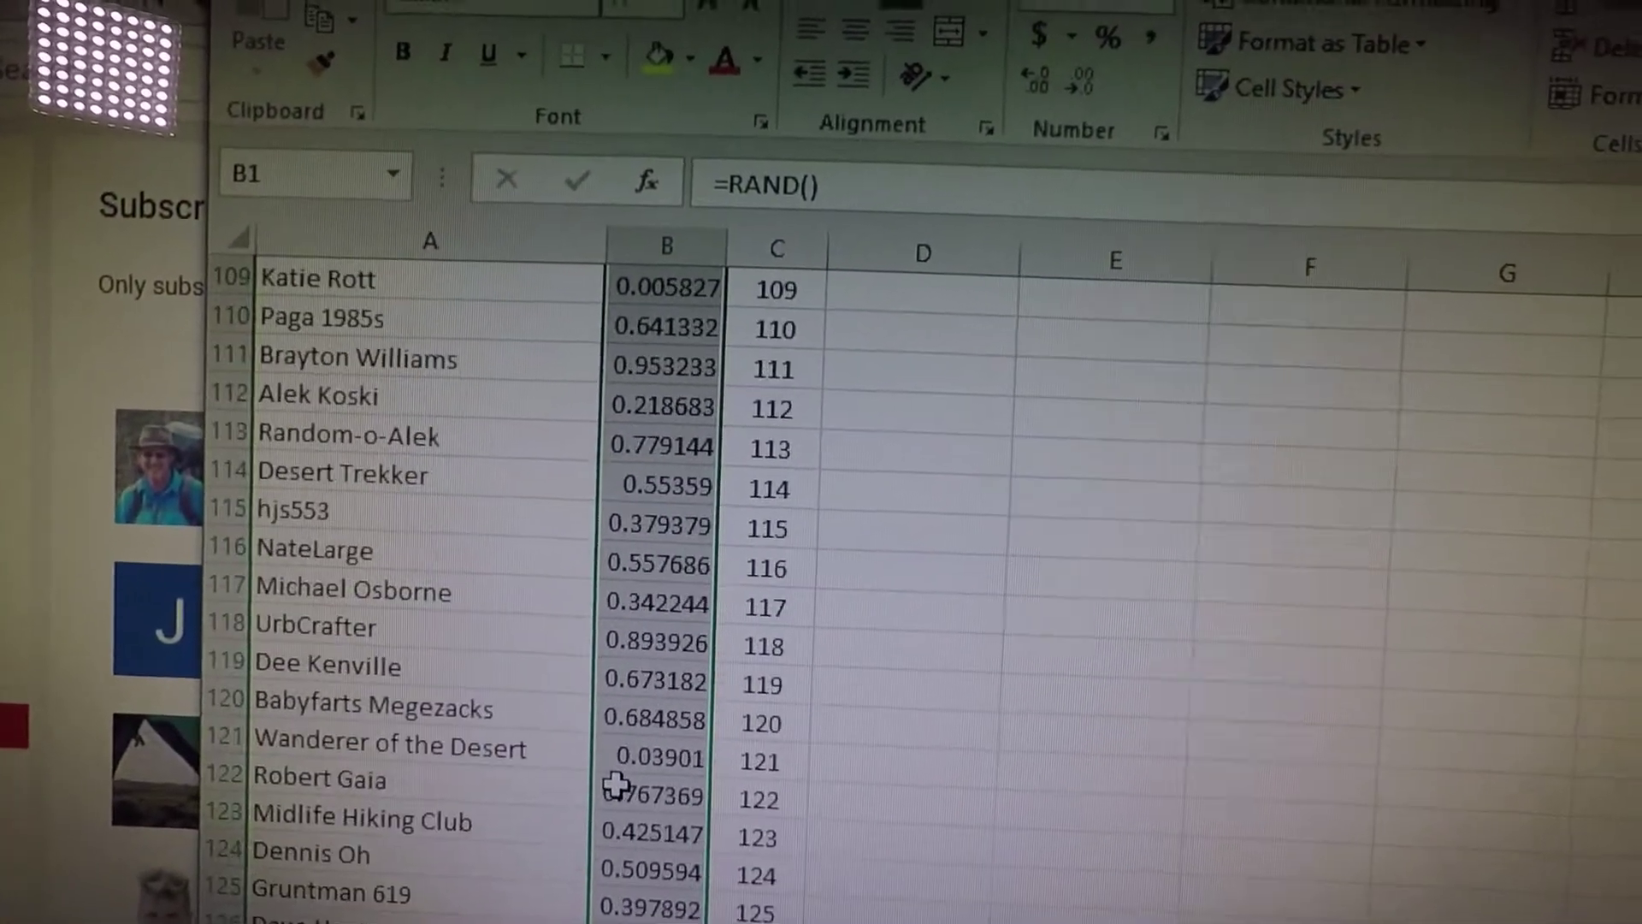
scroll(629, 783, down, 13)
scroll(623, 783, down, 6)
scroll(618, 795, up, 5)
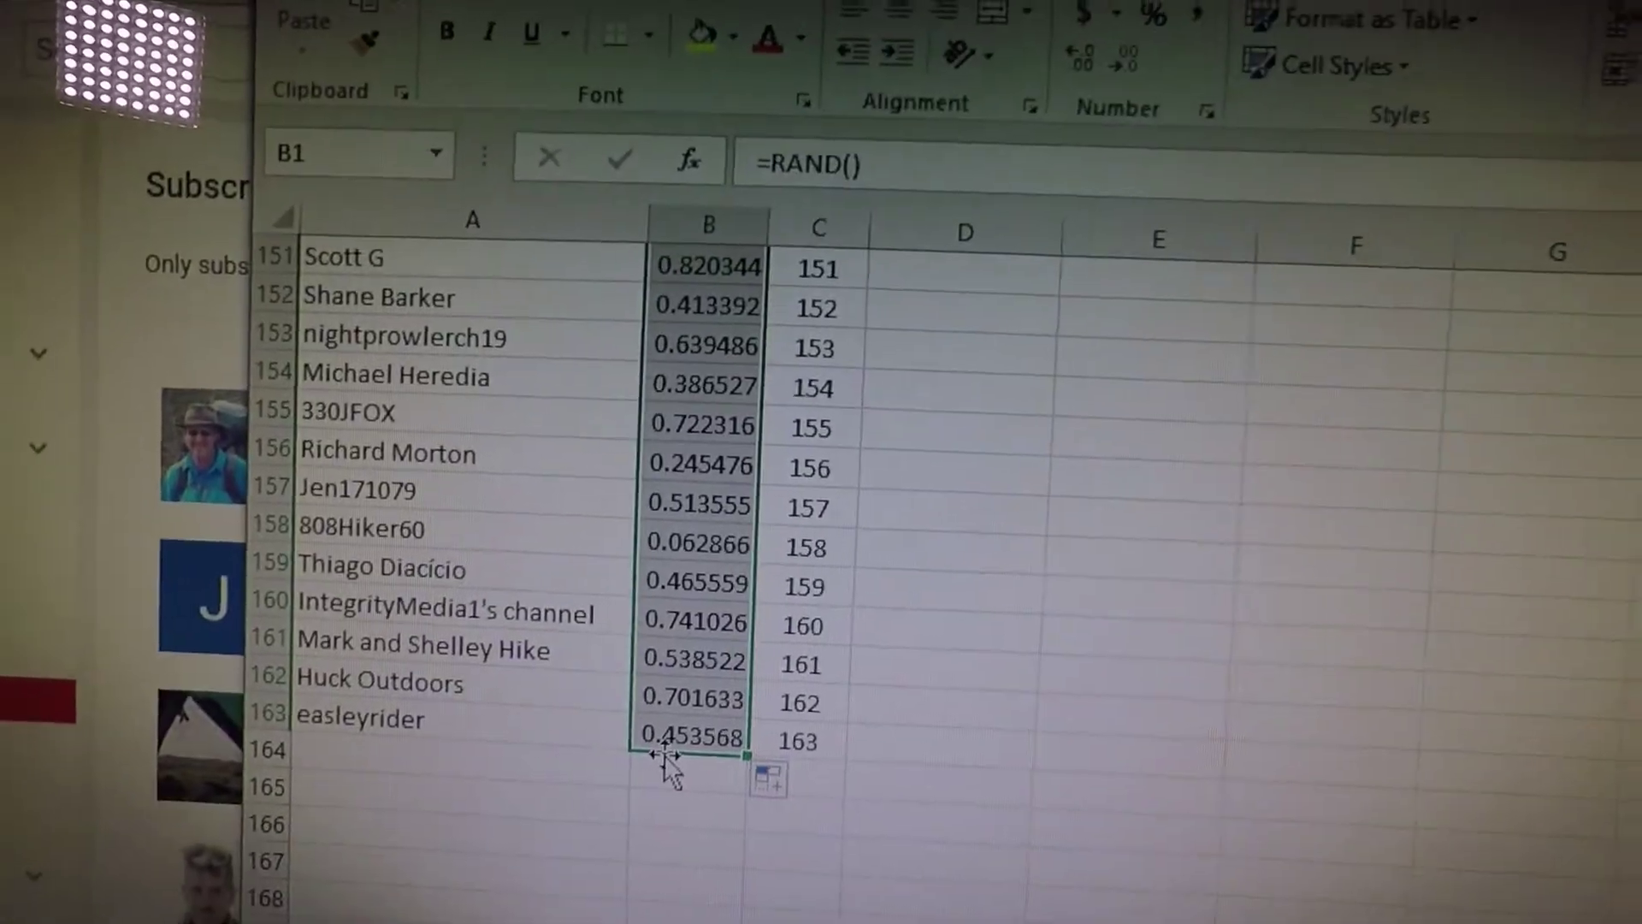
scroll(619, 790, up, 9)
scroll(652, 718, up, 10)
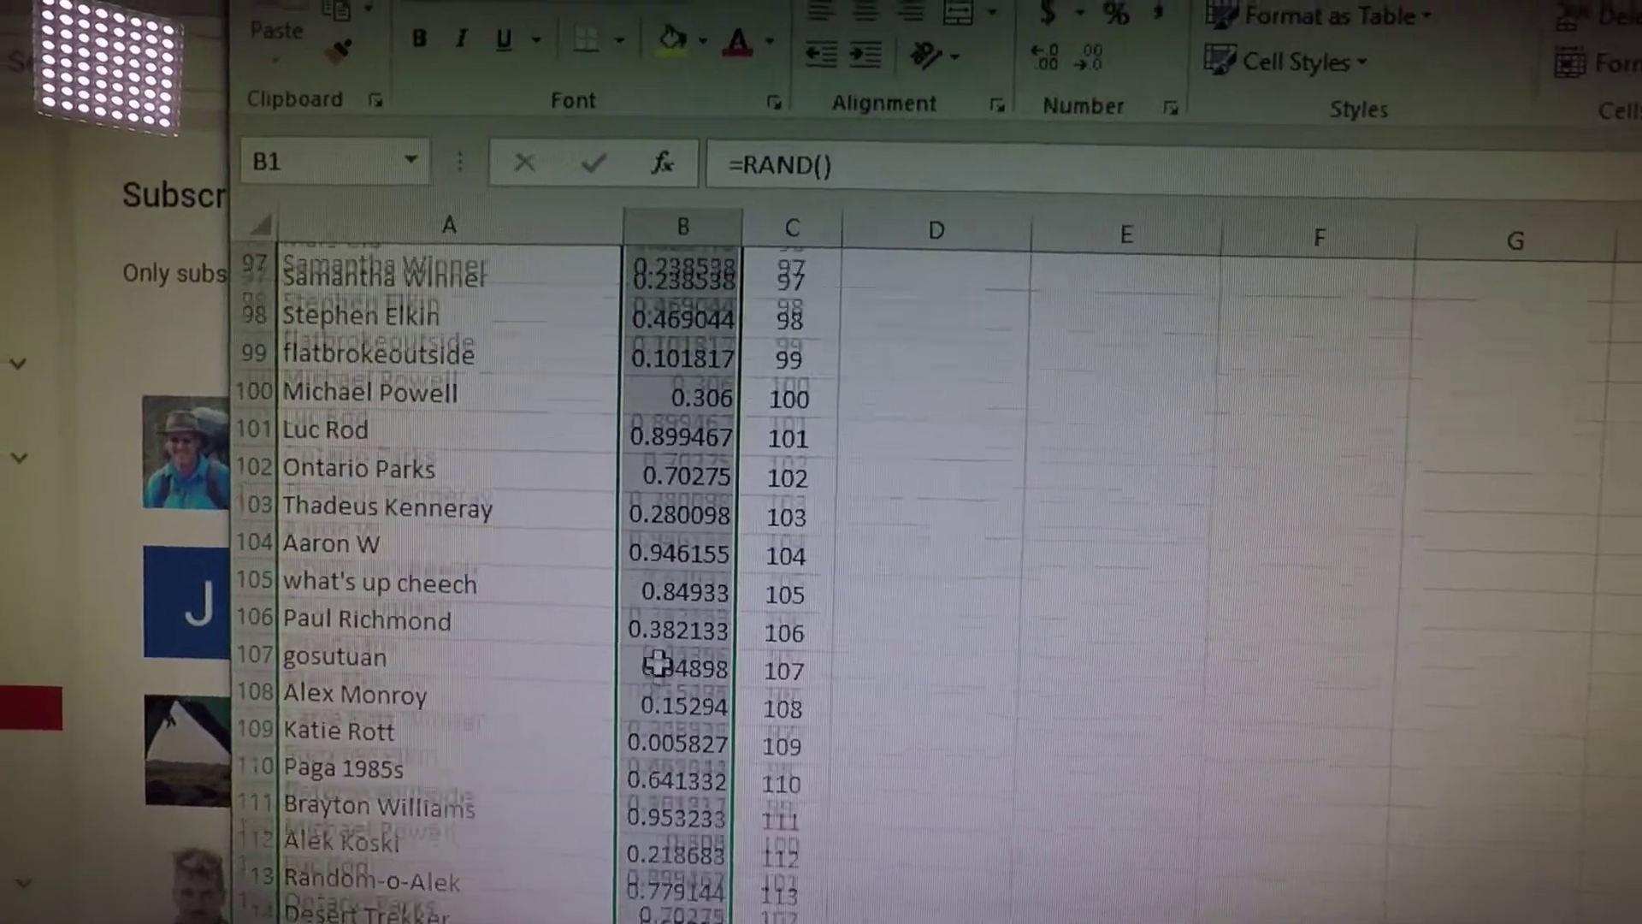
scroll(645, 617, up, 18)
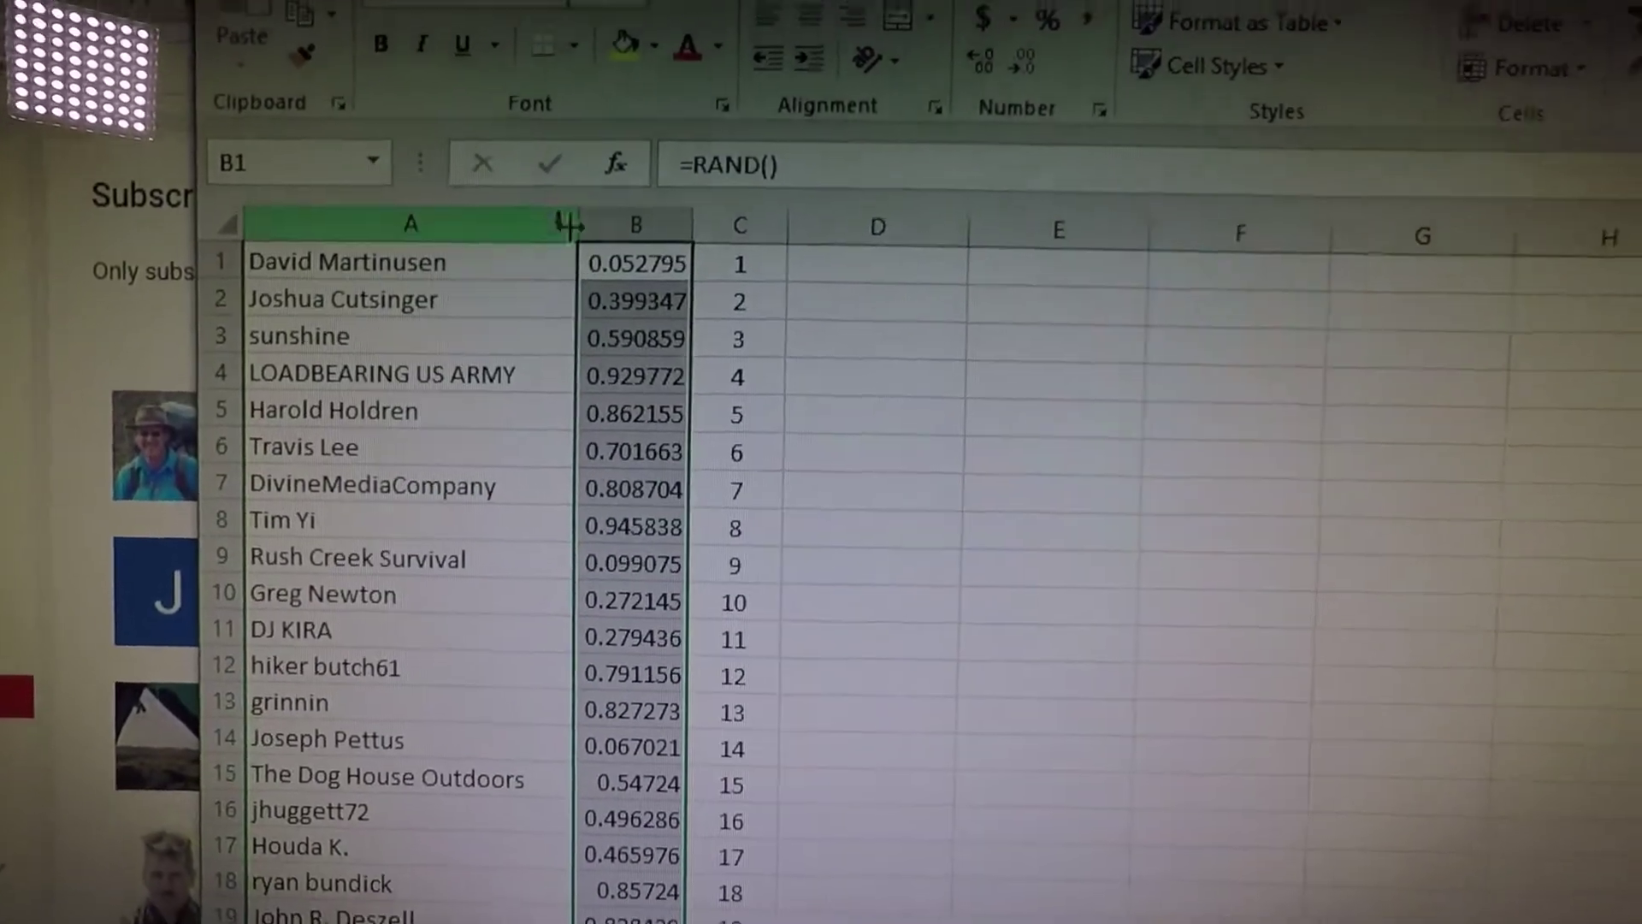
Step: Sort columns A:B smallest to largest by random number, then switch to RANDOM.ORG
drag(645, 233, 436, 232)
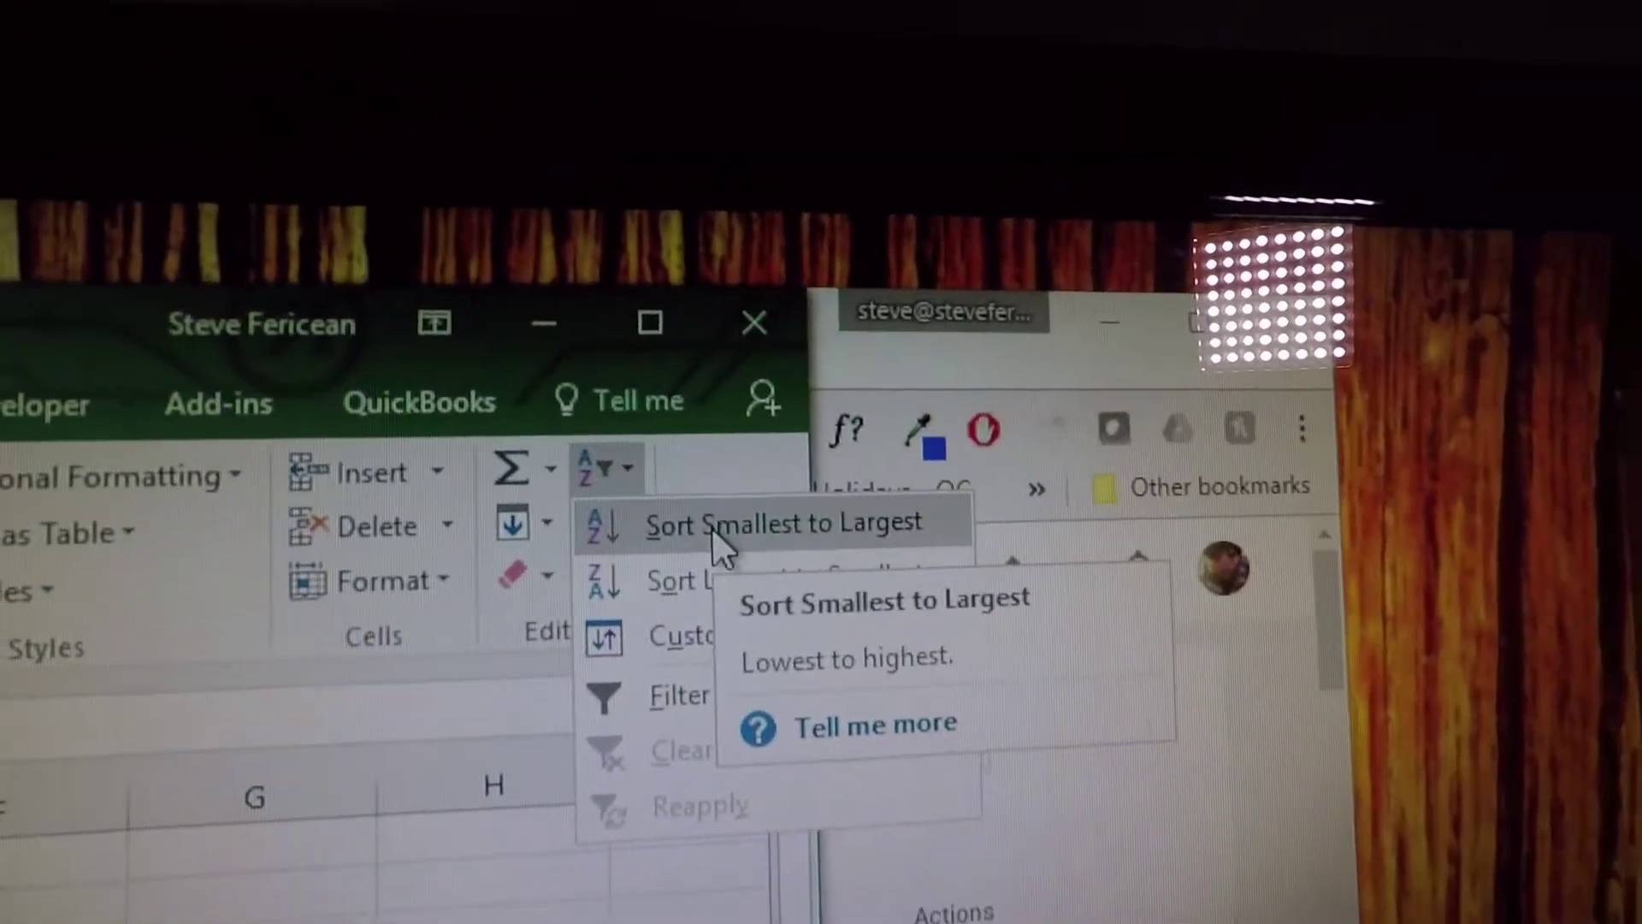
click(782, 520)
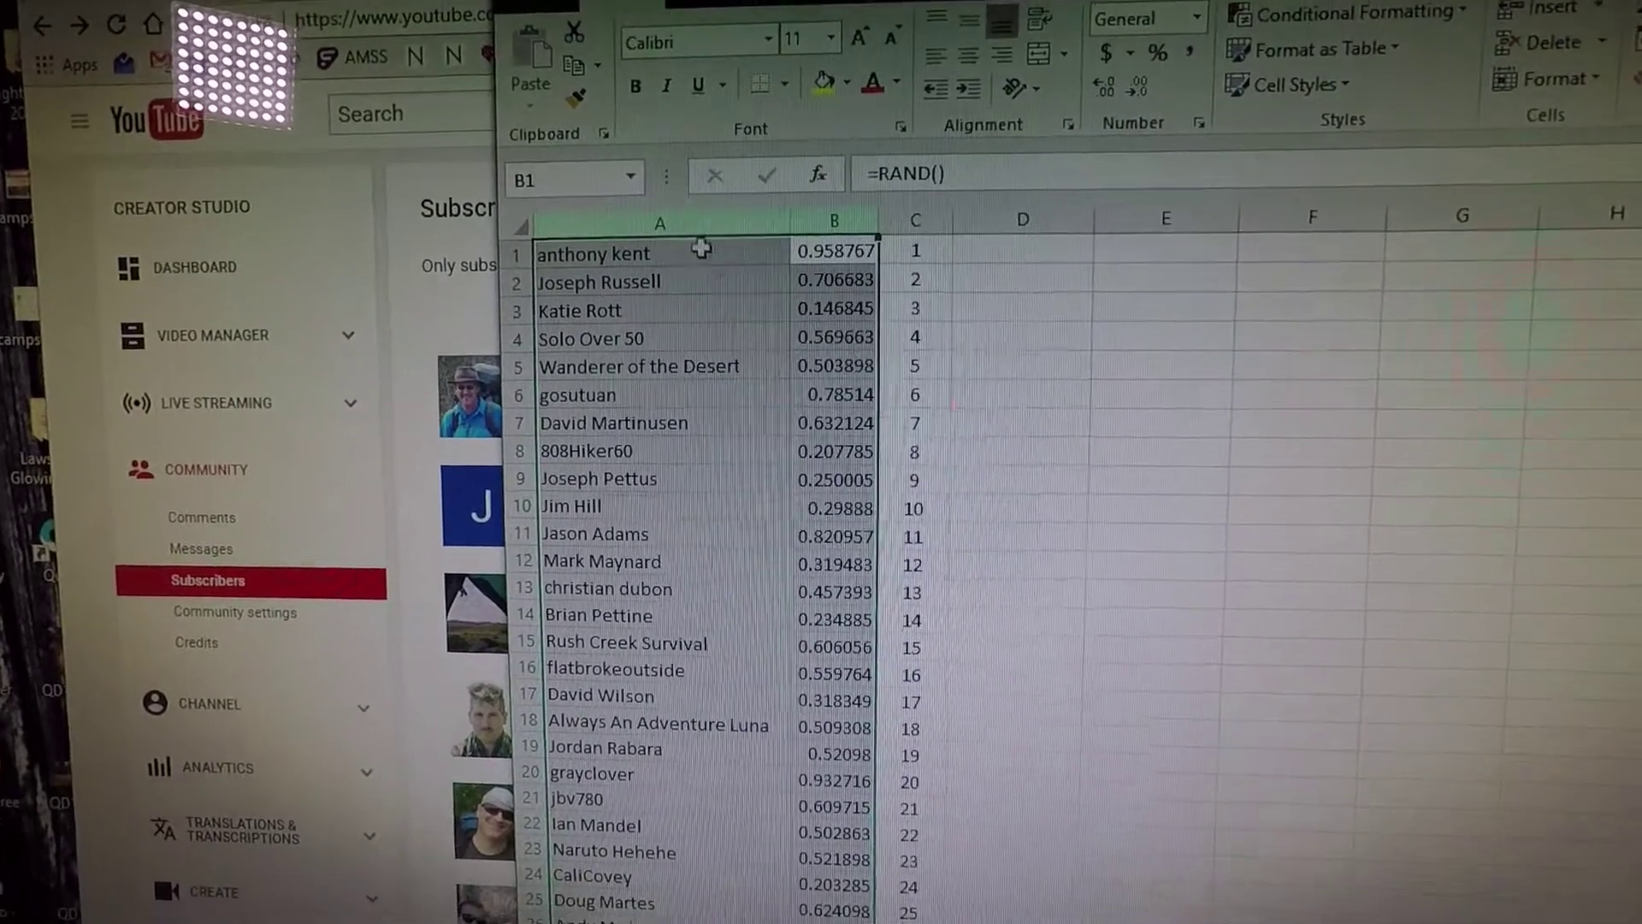
click(677, 274)
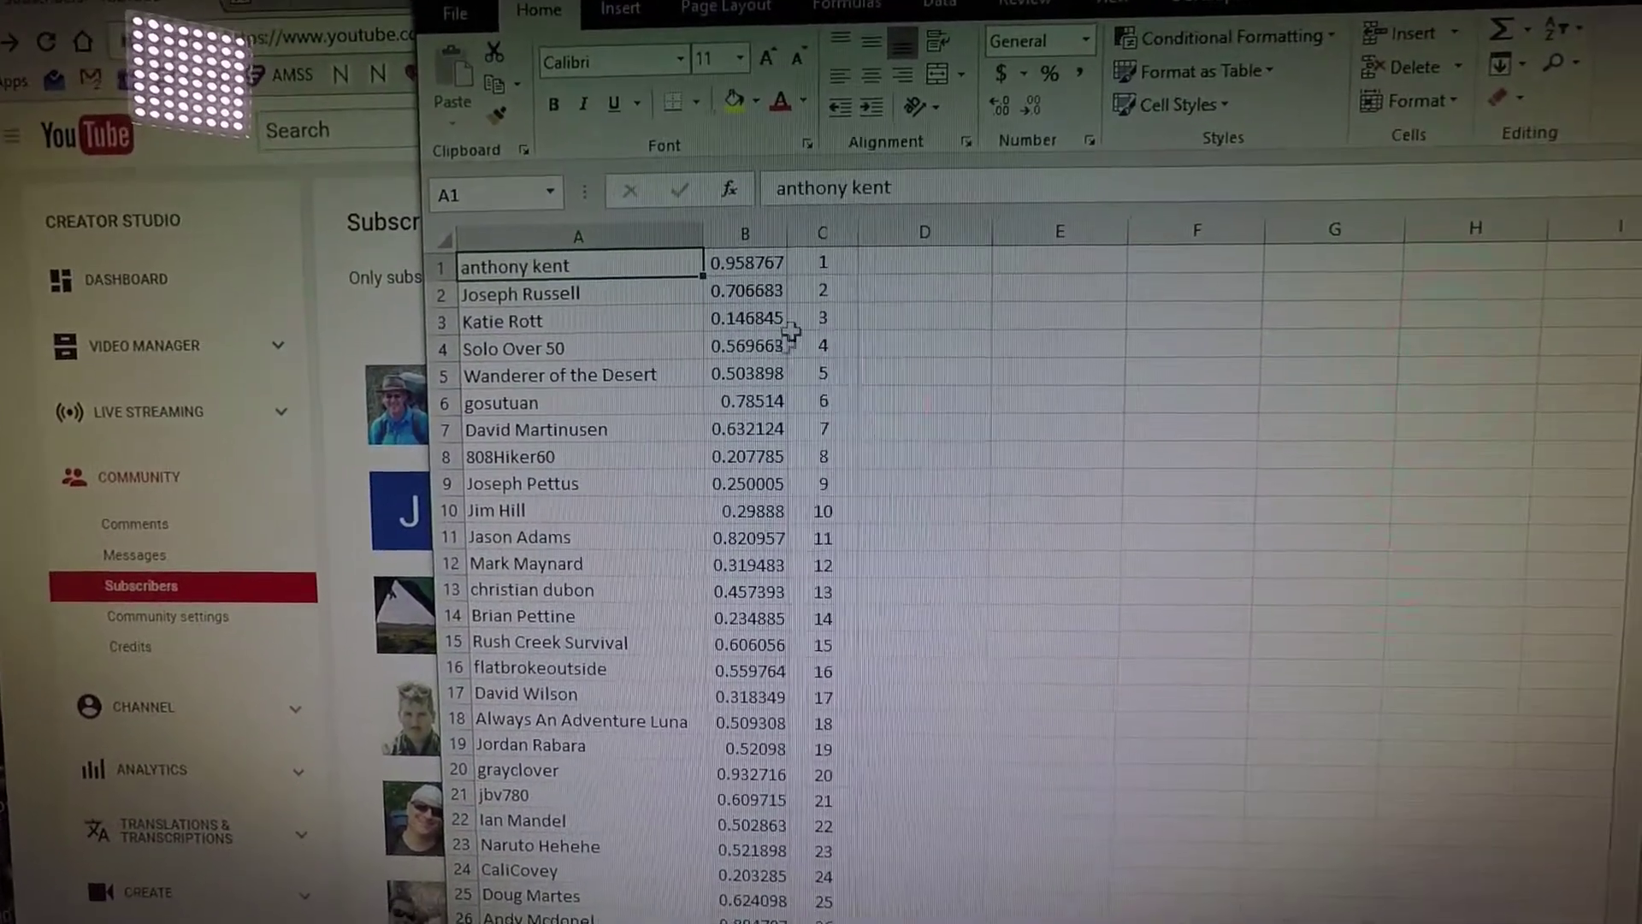
scroll(804, 581, down, 6)
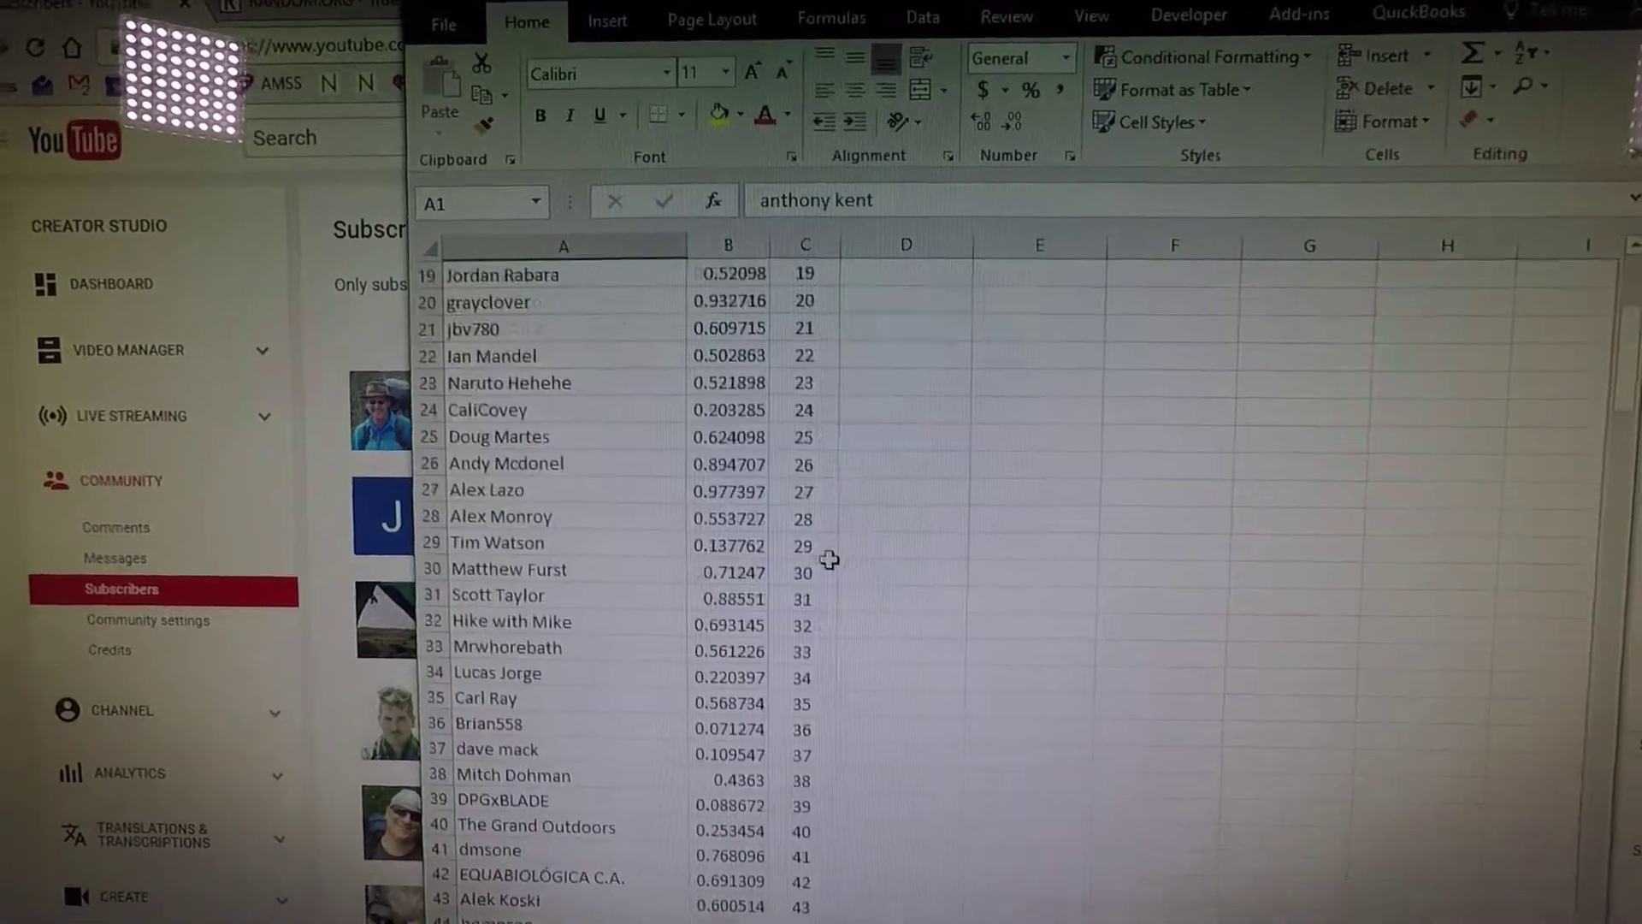
scroll(811, 539, down, 6)
scroll(820, 511, down, 6)
scroll(815, 508, down, 6)
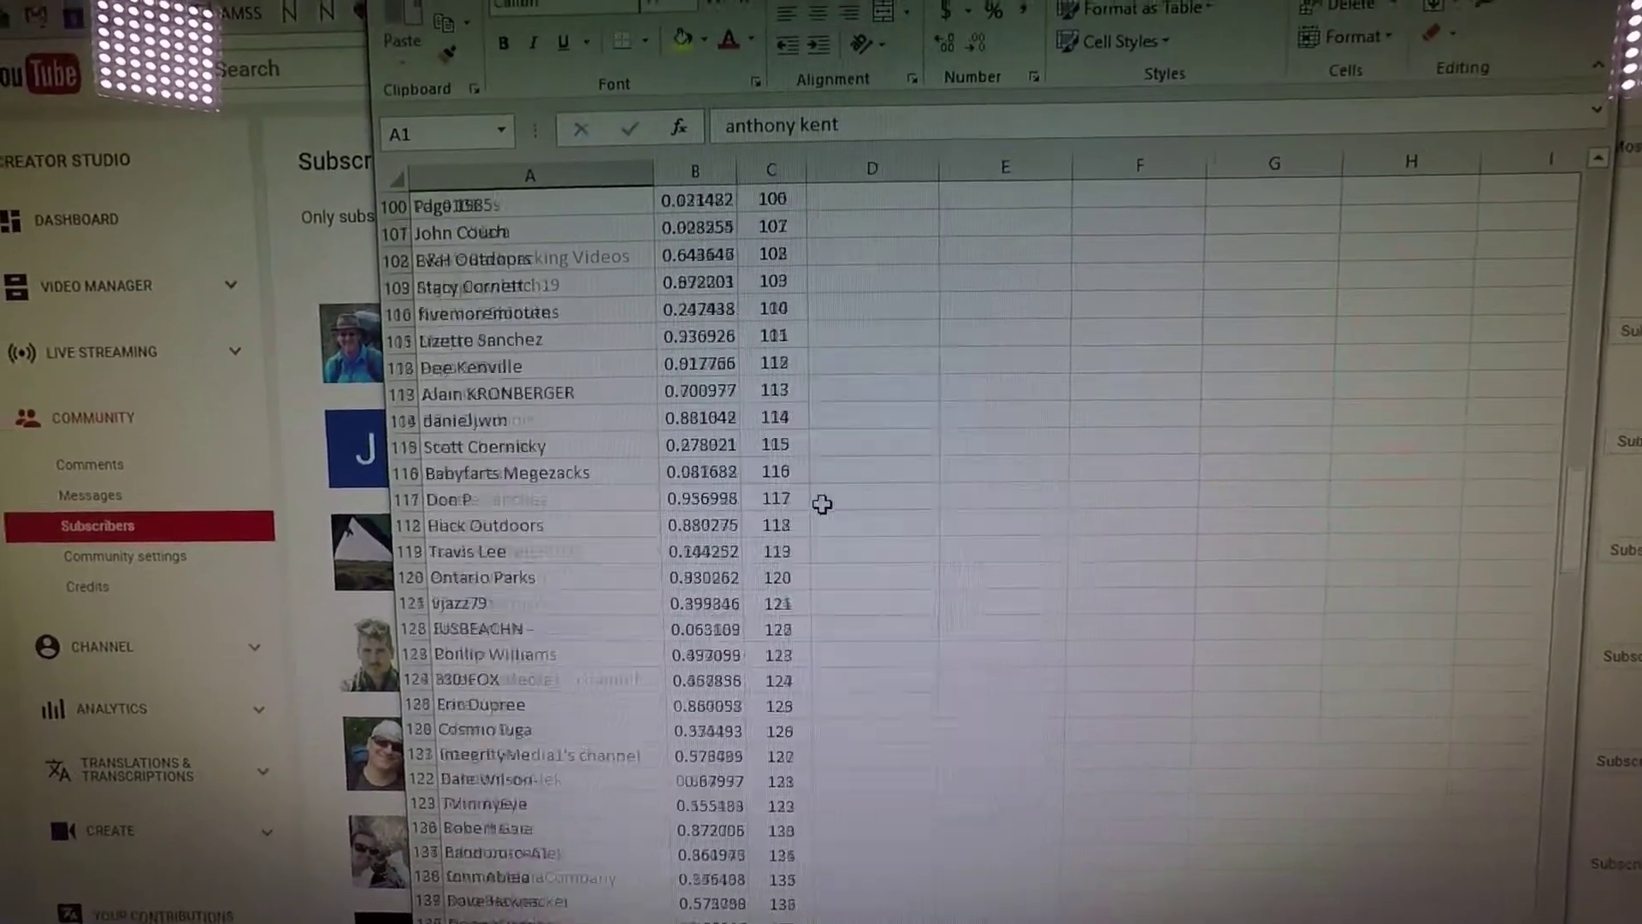
scroll(808, 503, down, 5)
scroll(805, 500, down, 6)
scroll(800, 498, down, 3)
scroll(806, 514, down, 2)
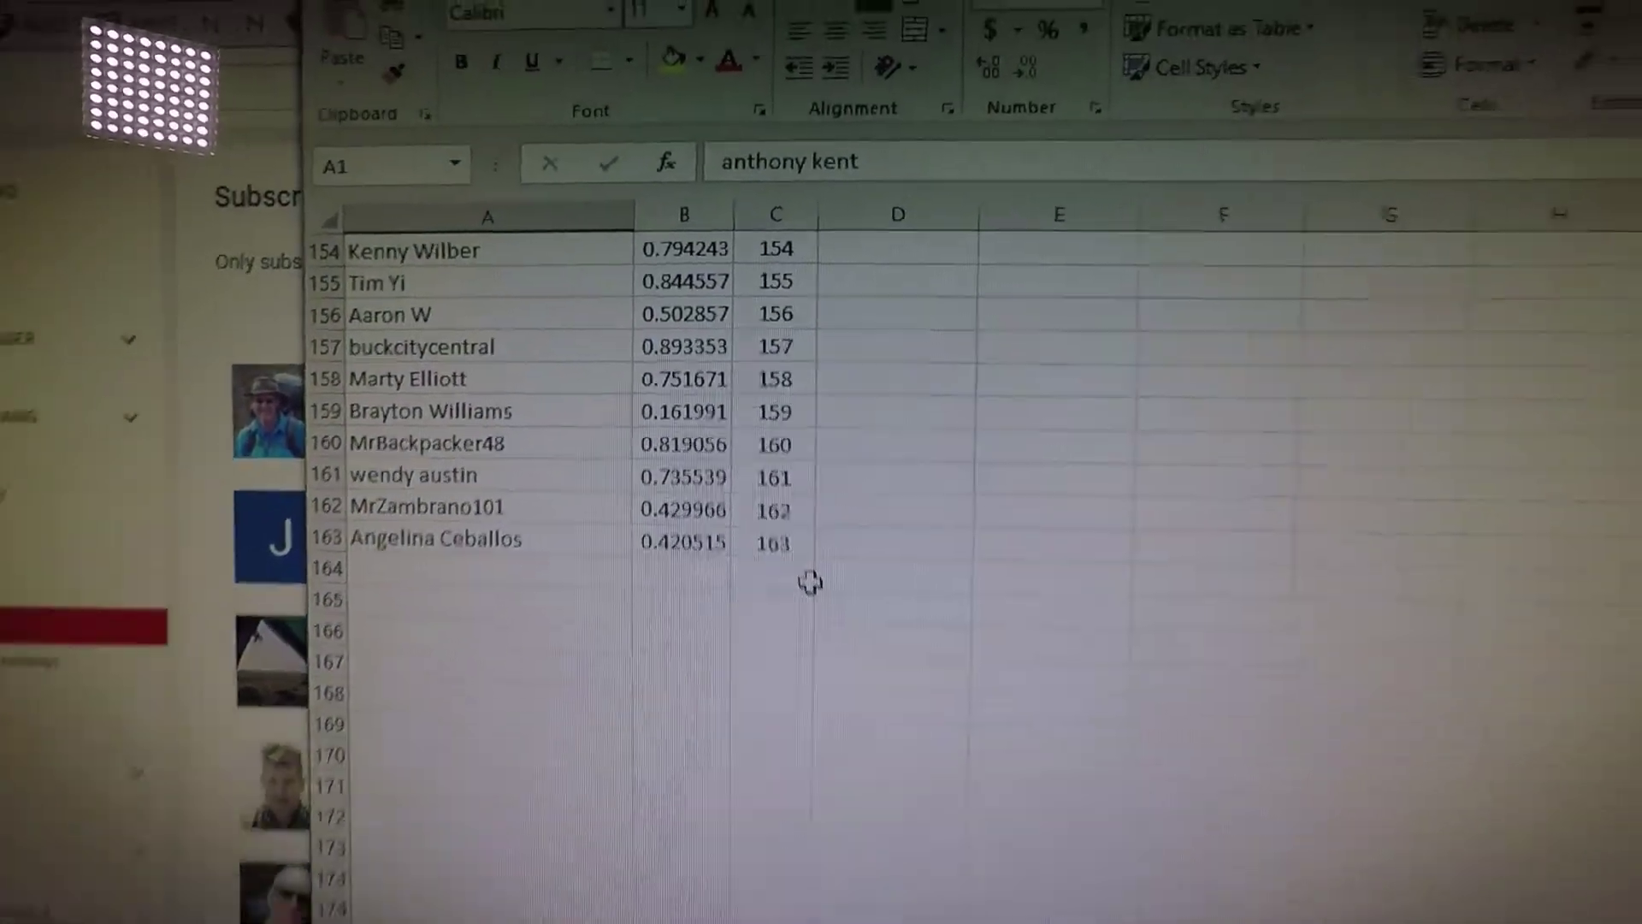
scroll(826, 604, up, 5)
scroll(848, 565, up, 6)
key(alt+Tab)
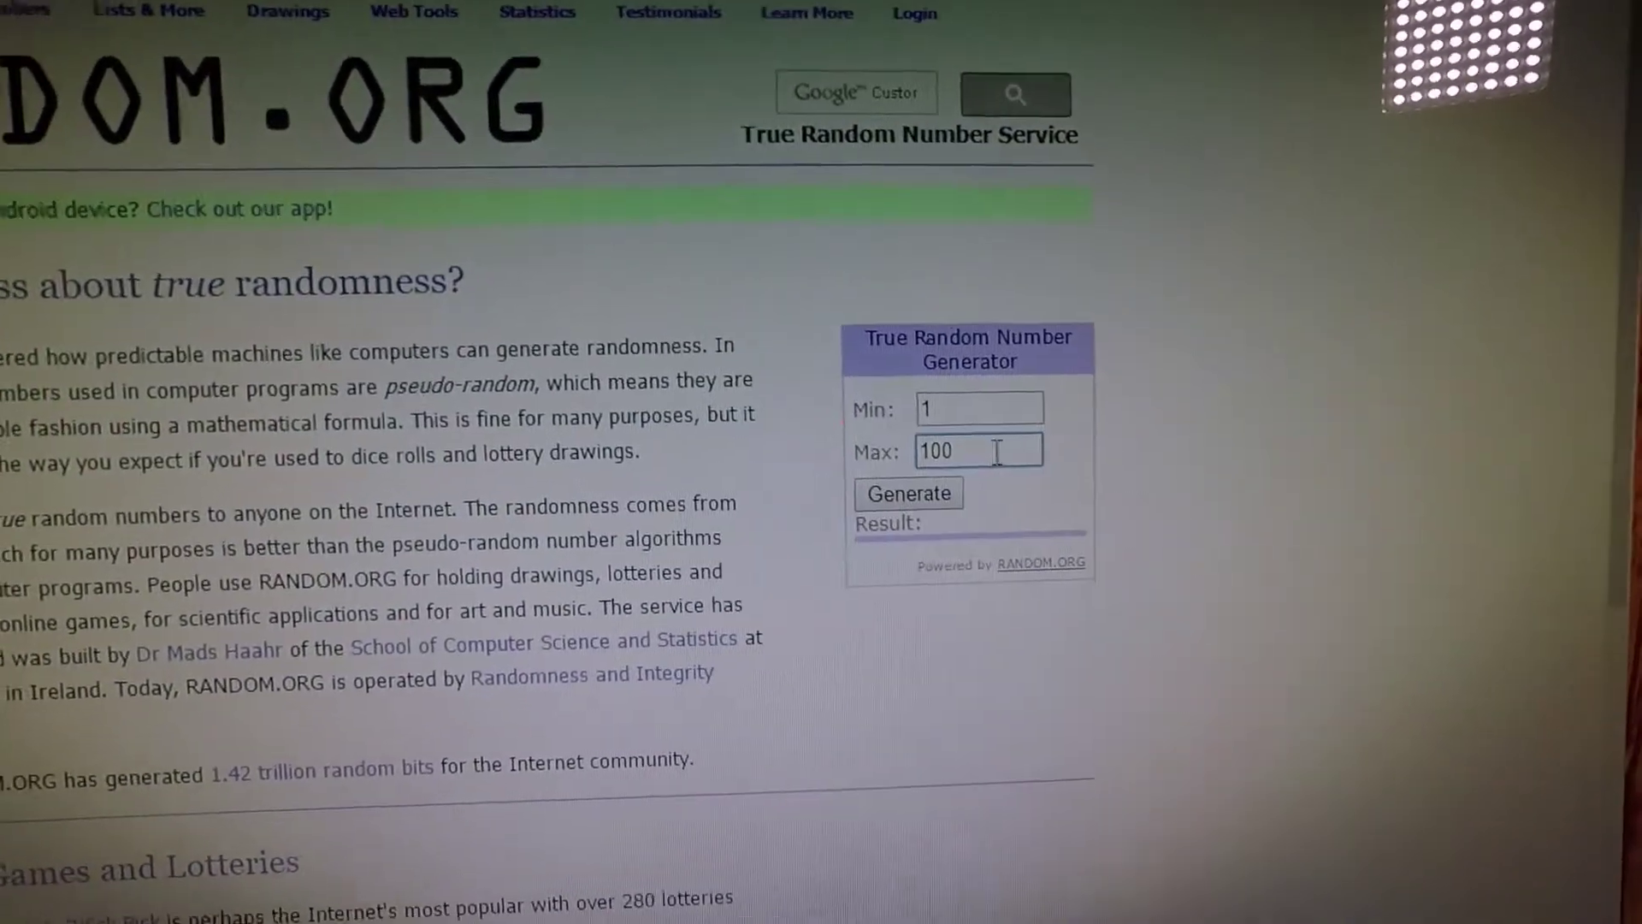
Step: Set RANDOM.ORG's maximum to 163 and generate a number, which comes out as 14
double_click(937, 480)
text(163)
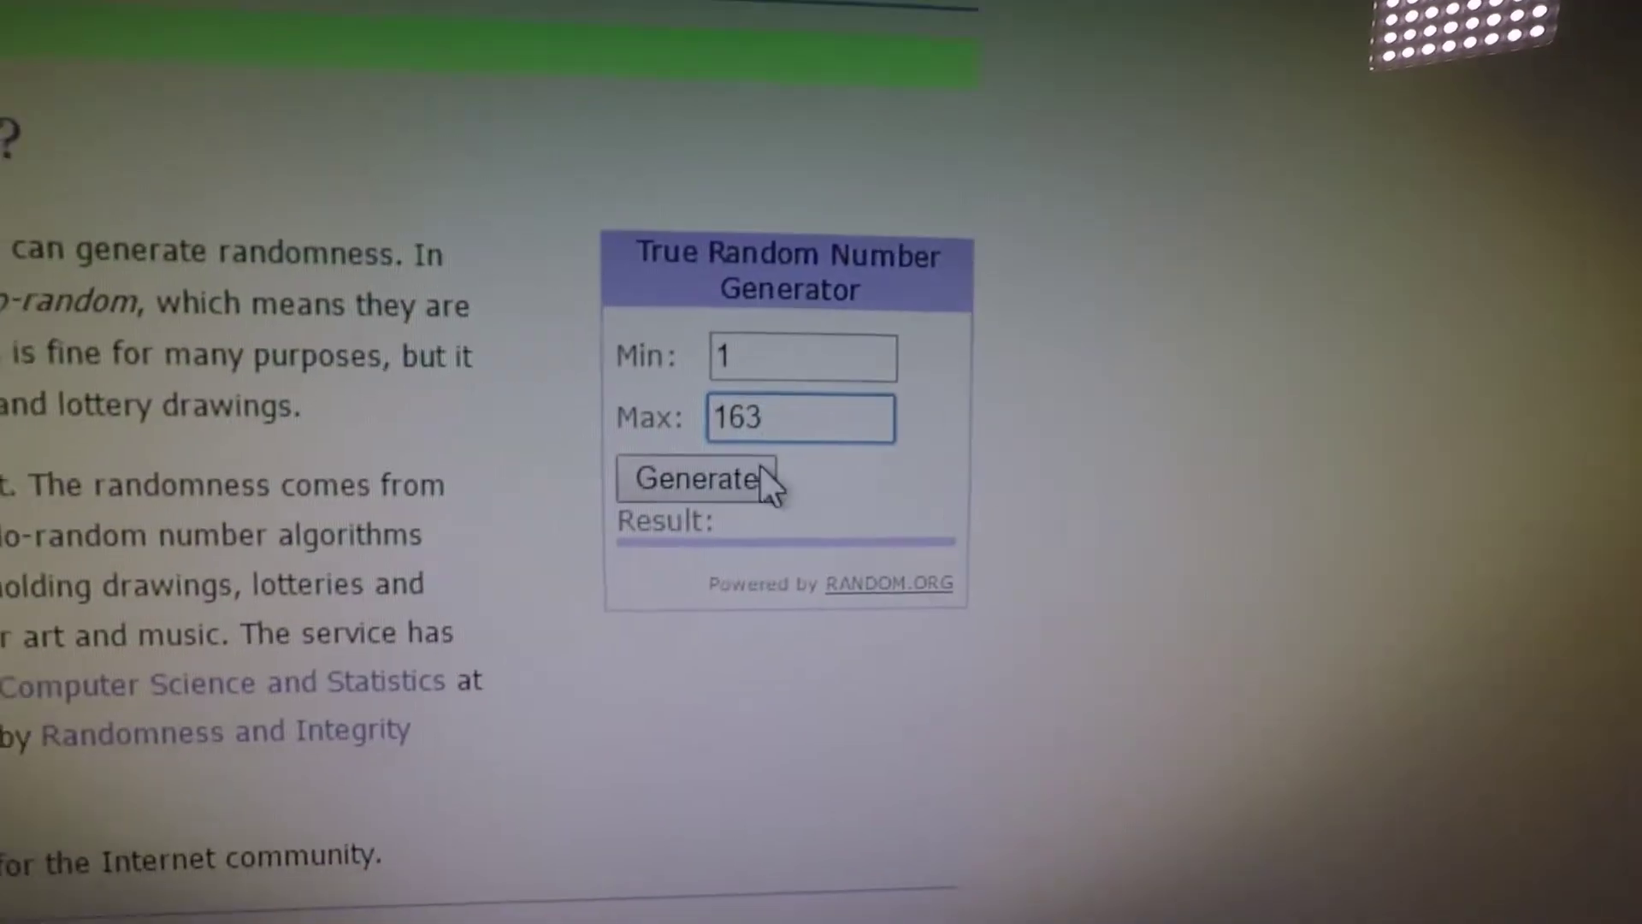
click(789, 496)
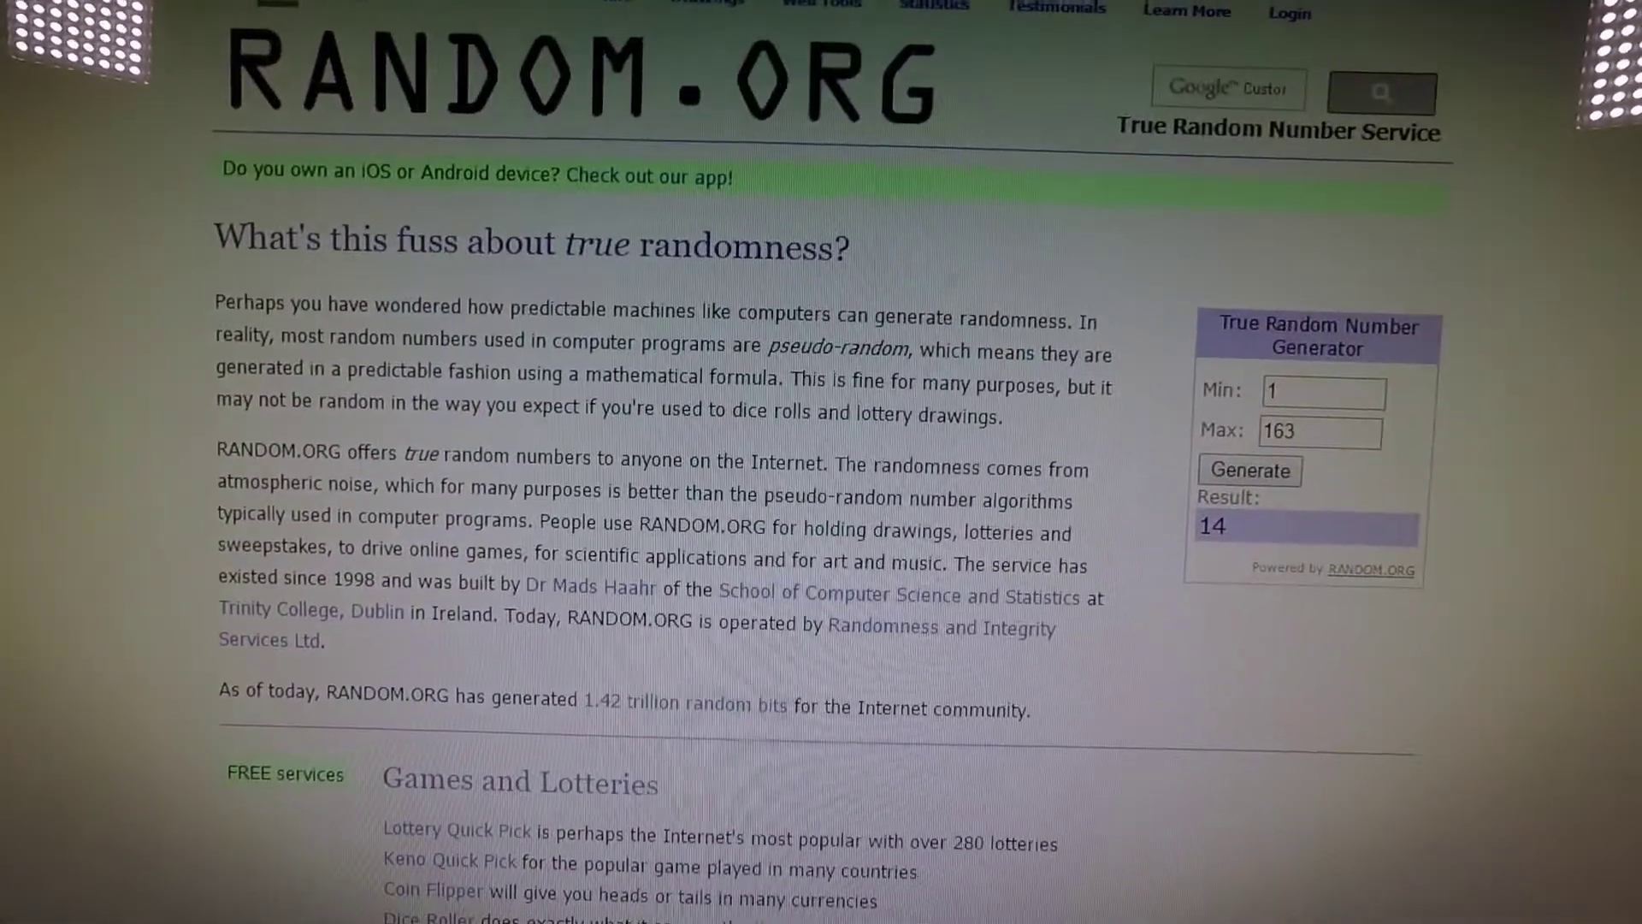
key(alt+Tab)
scroll(784, 321, up, 5)
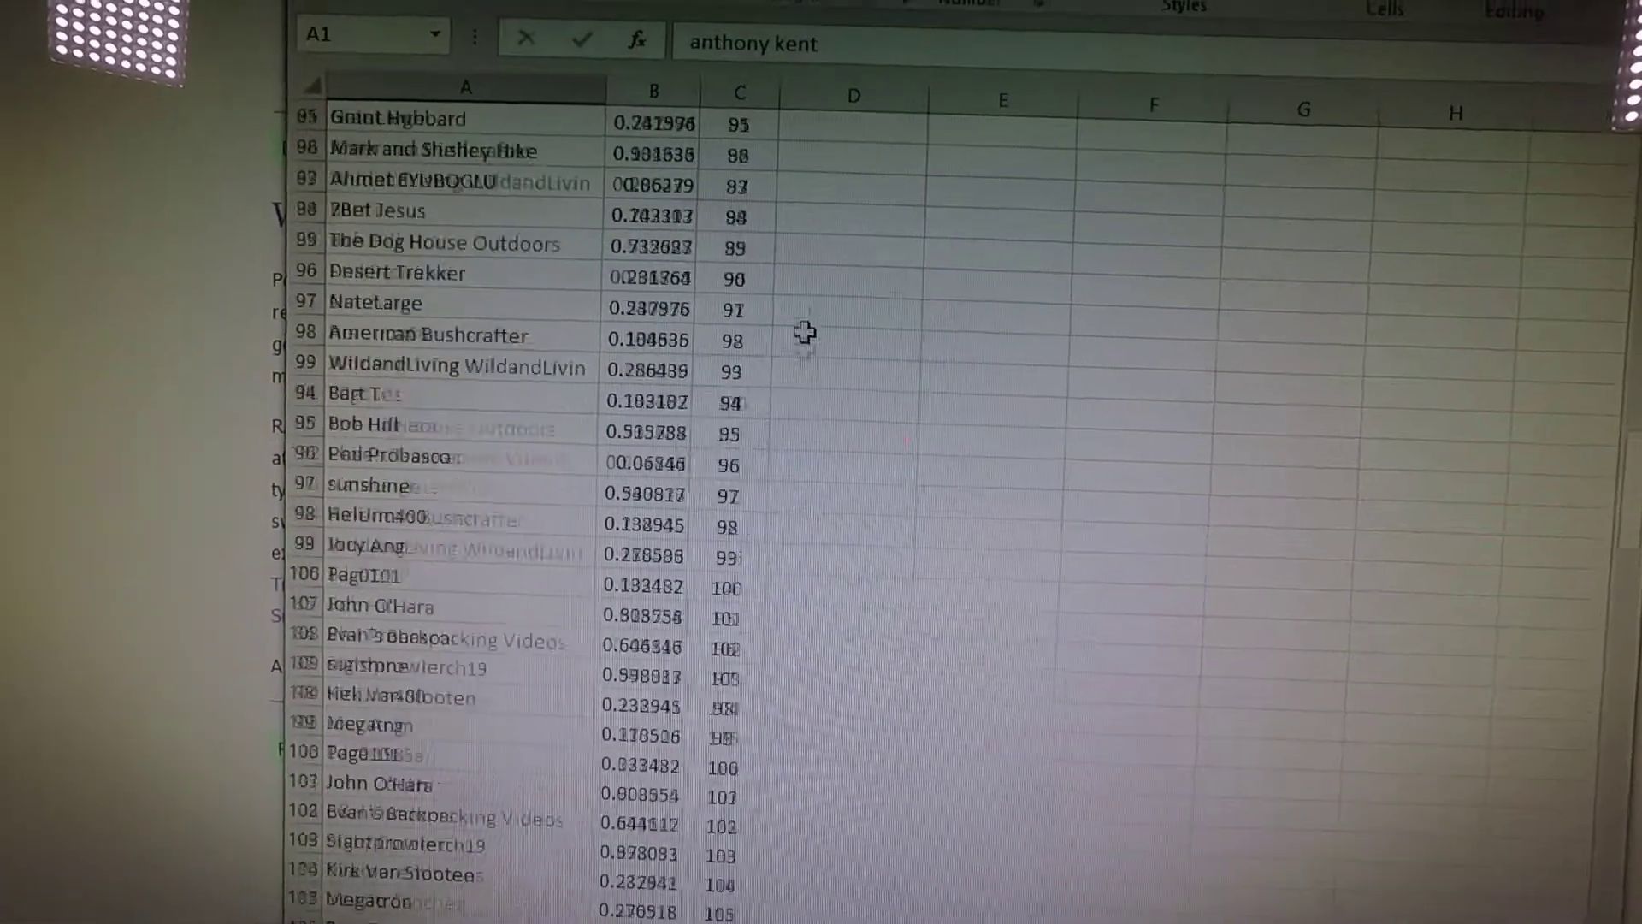
scroll(783, 321, up, 10)
scroll(776, 283, up, 10)
scroll(772, 262, up, 3)
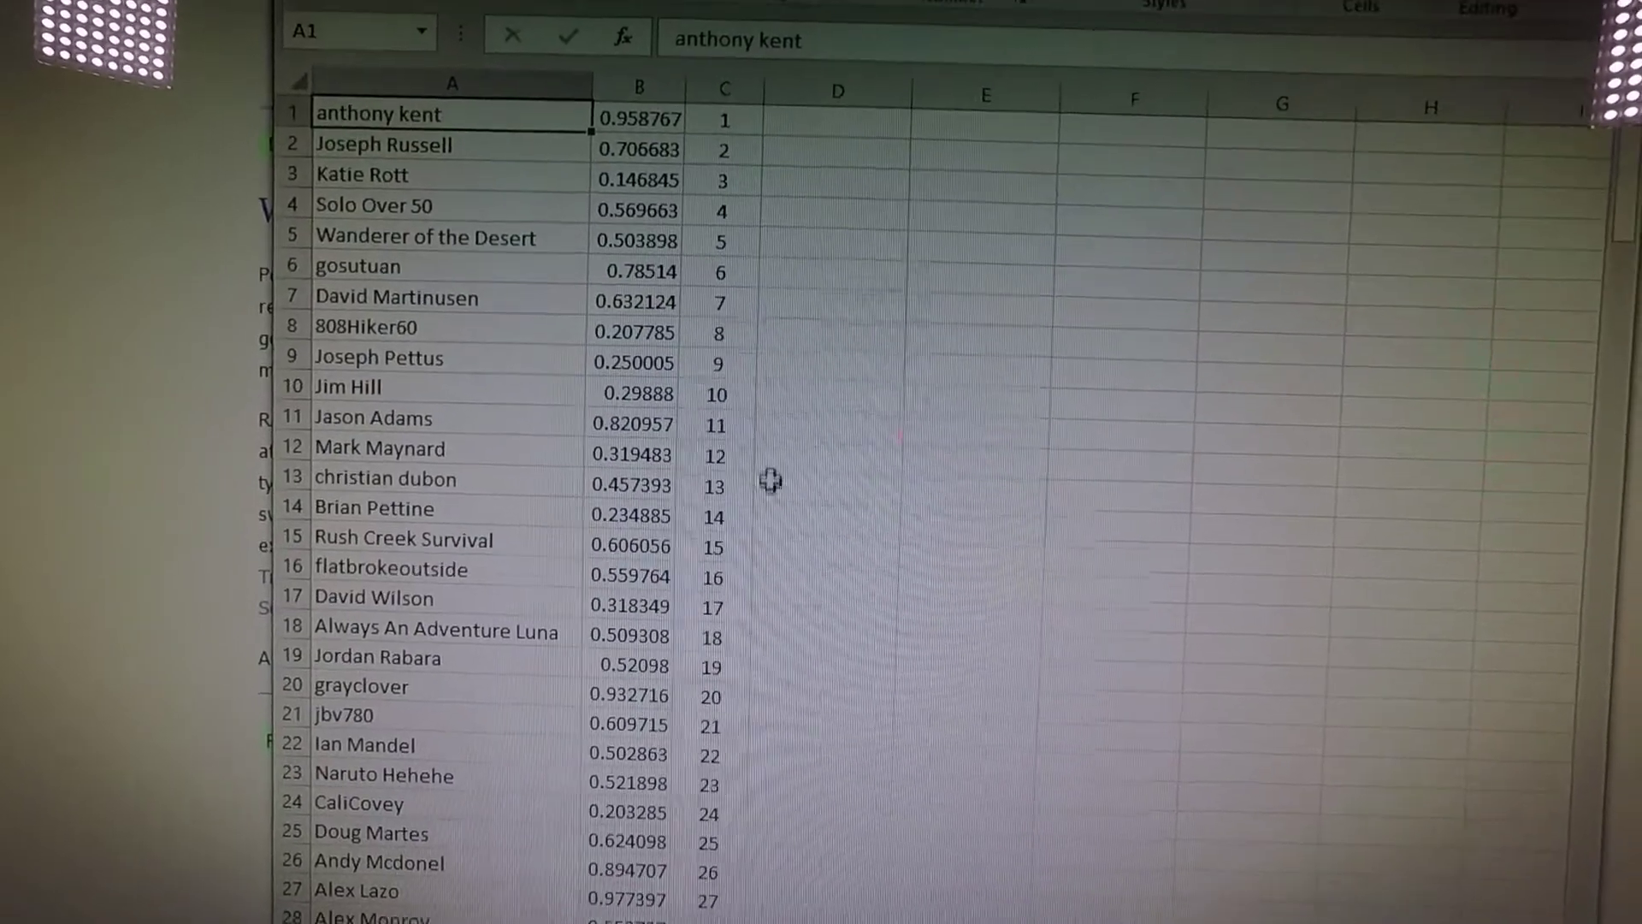
scroll(757, 475, down, 4)
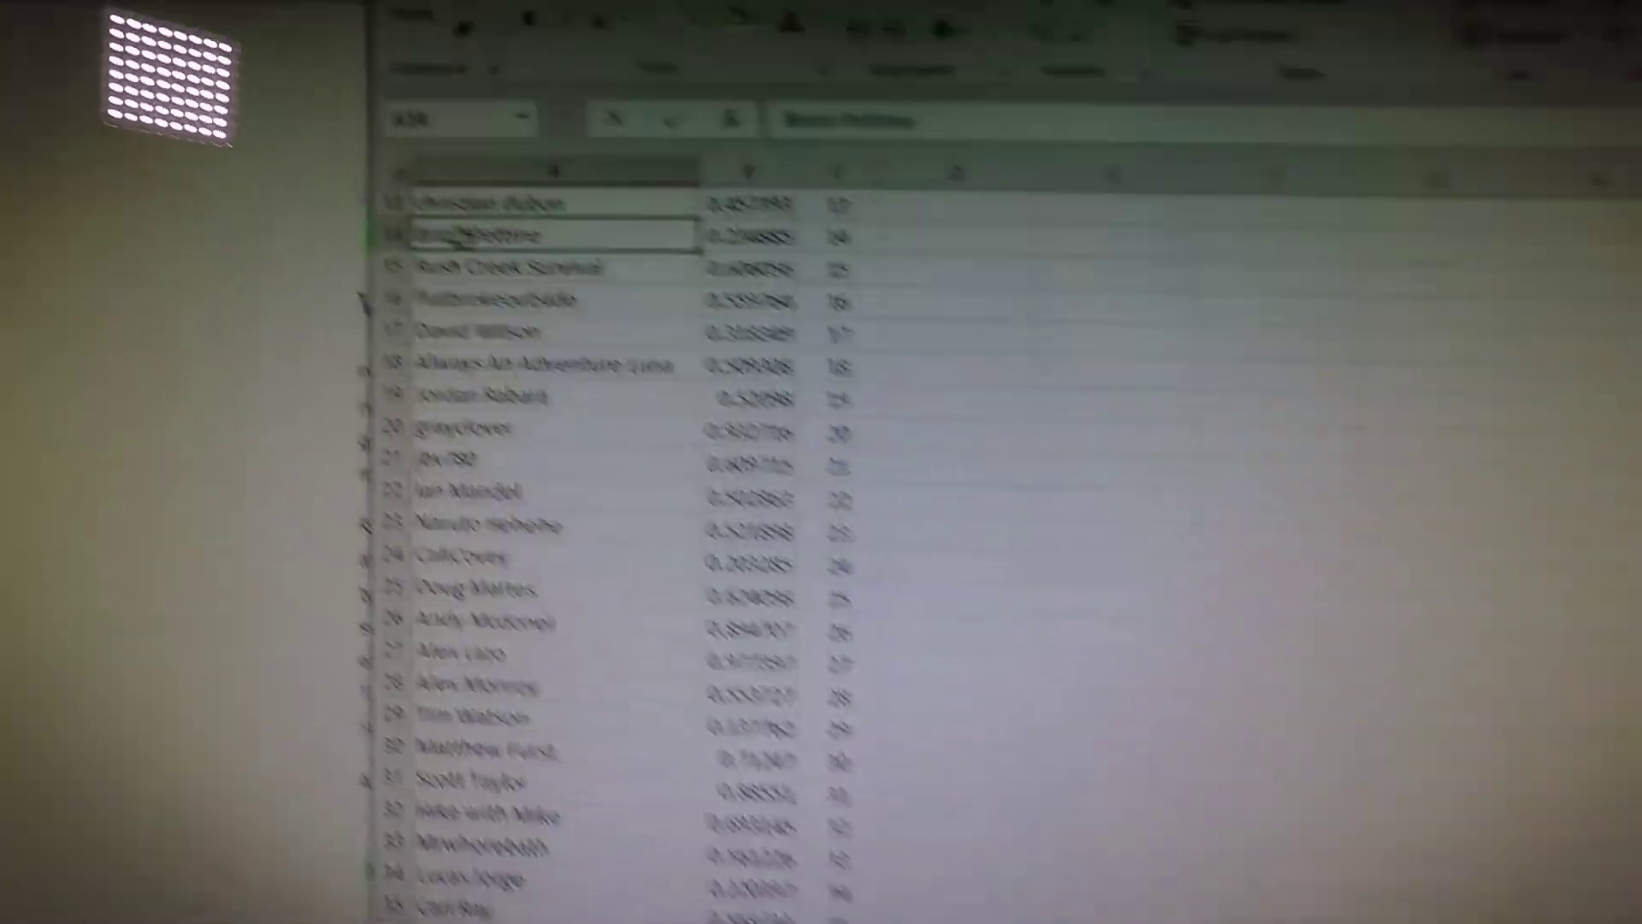
drag(402, 164, 648, 168)
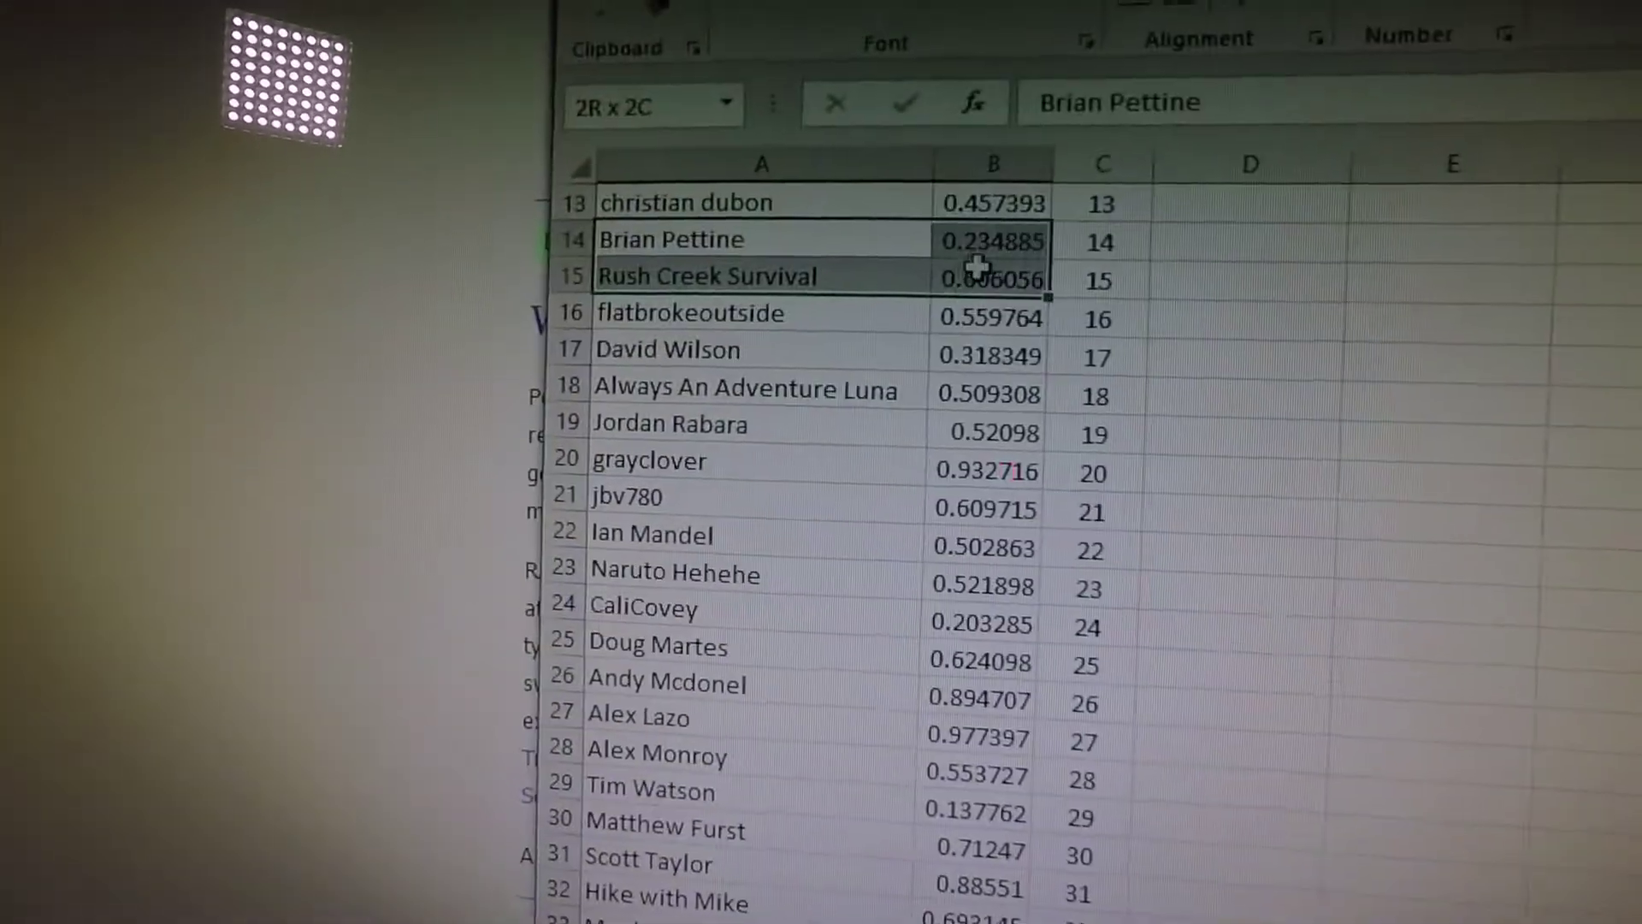
drag(1076, 273, 1111, 273)
click(992, 26)
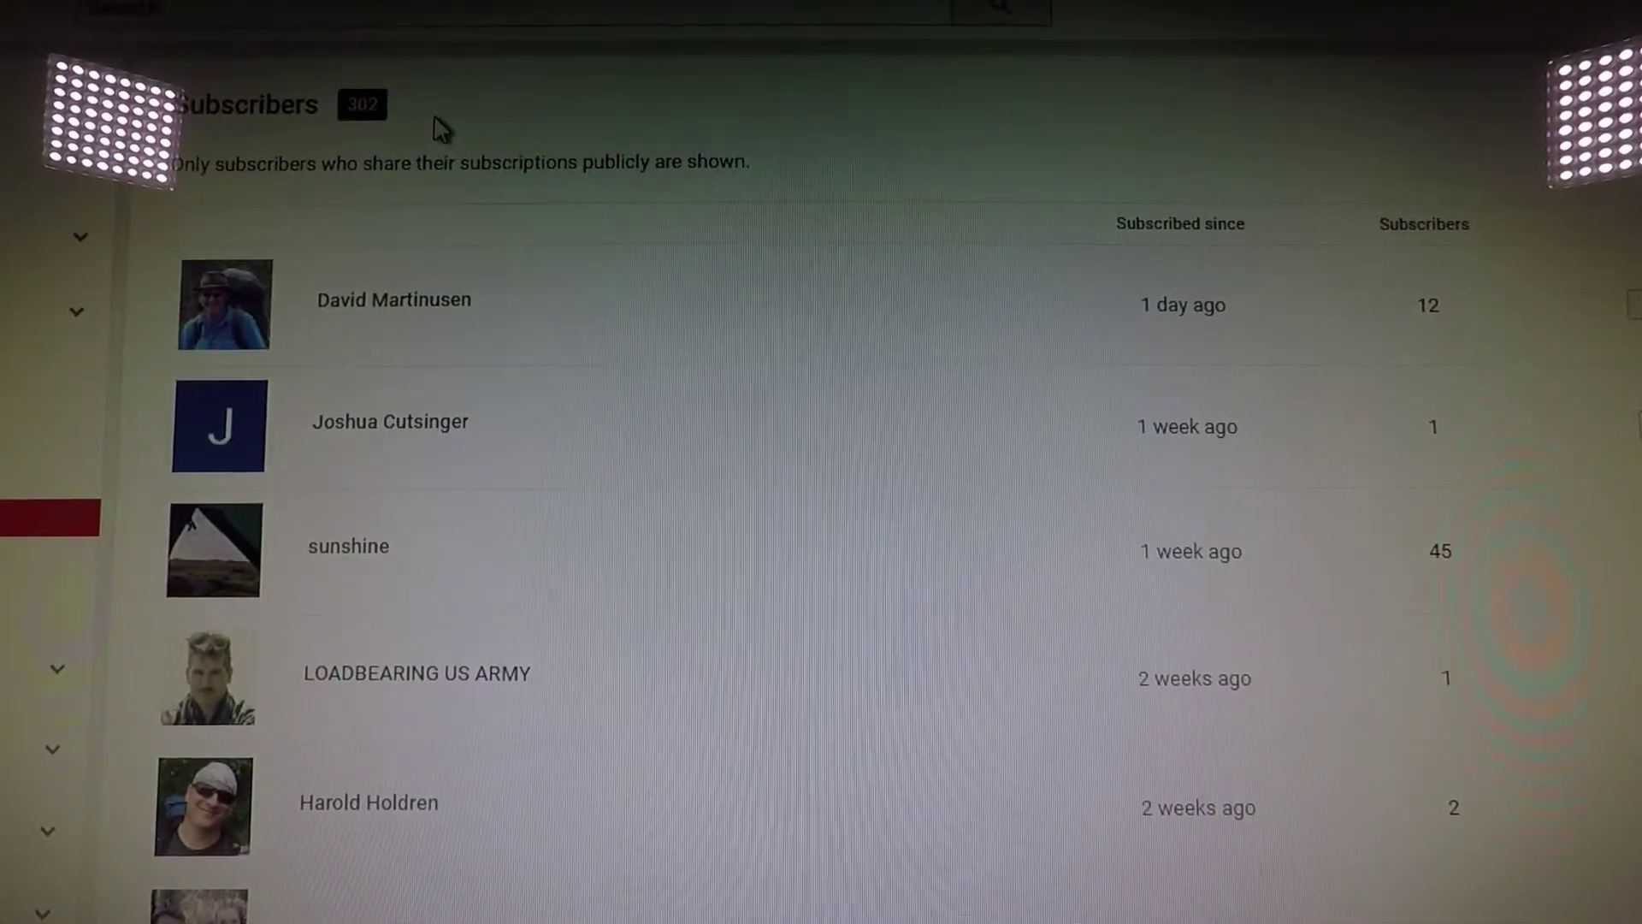
scroll(440, 127, down, 10)
scroll(440, 128, down, 10)
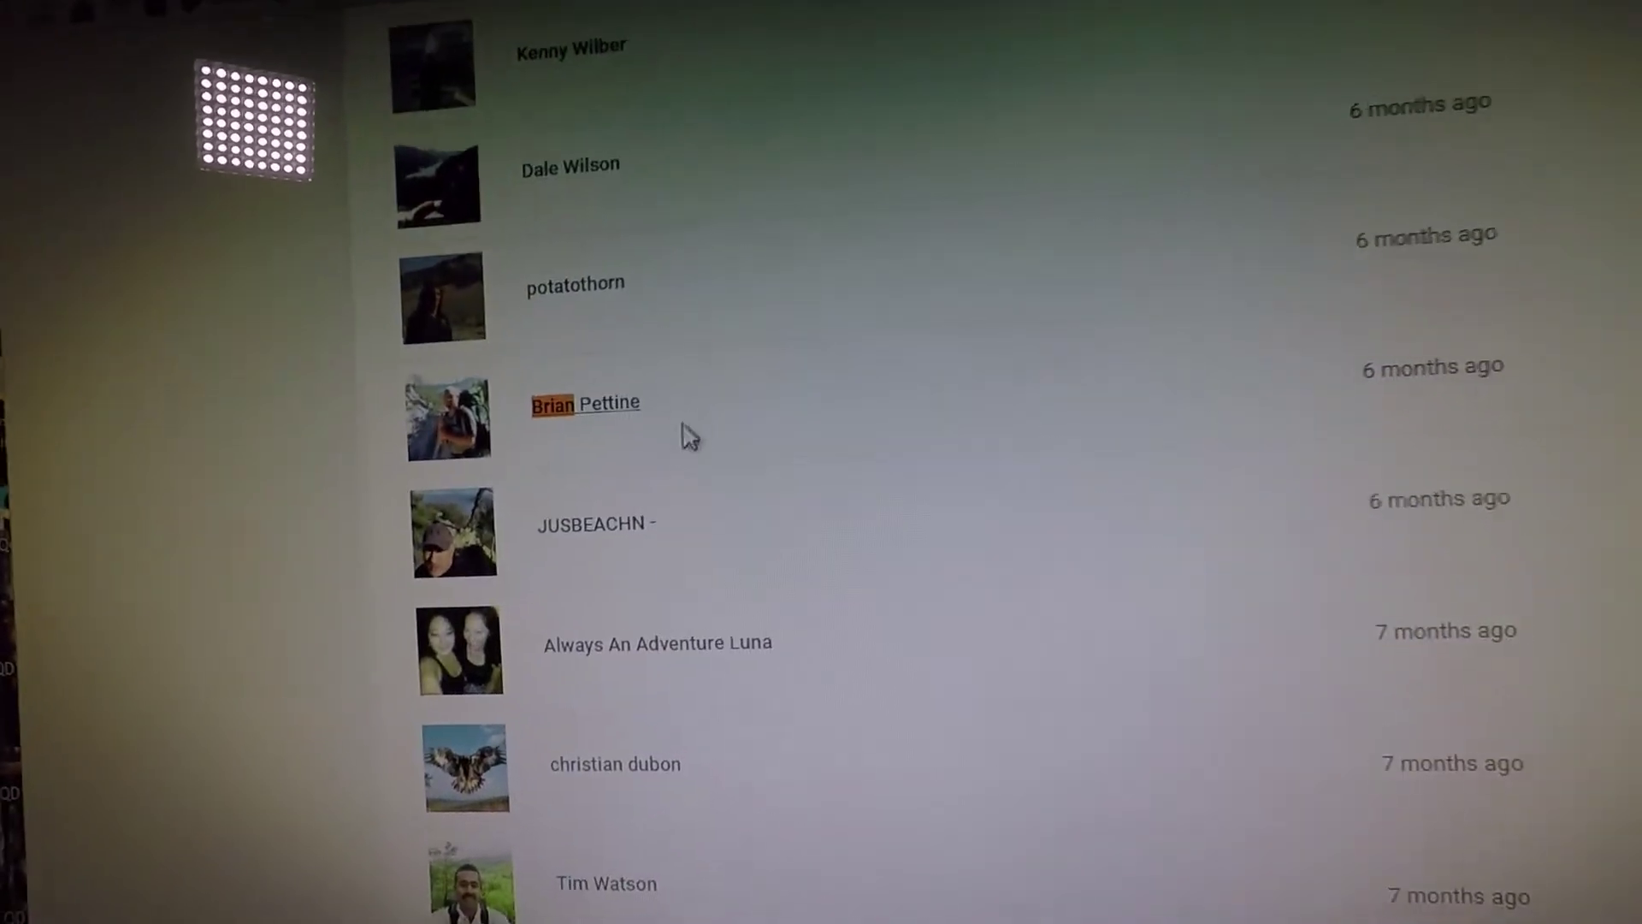
click(771, 430)
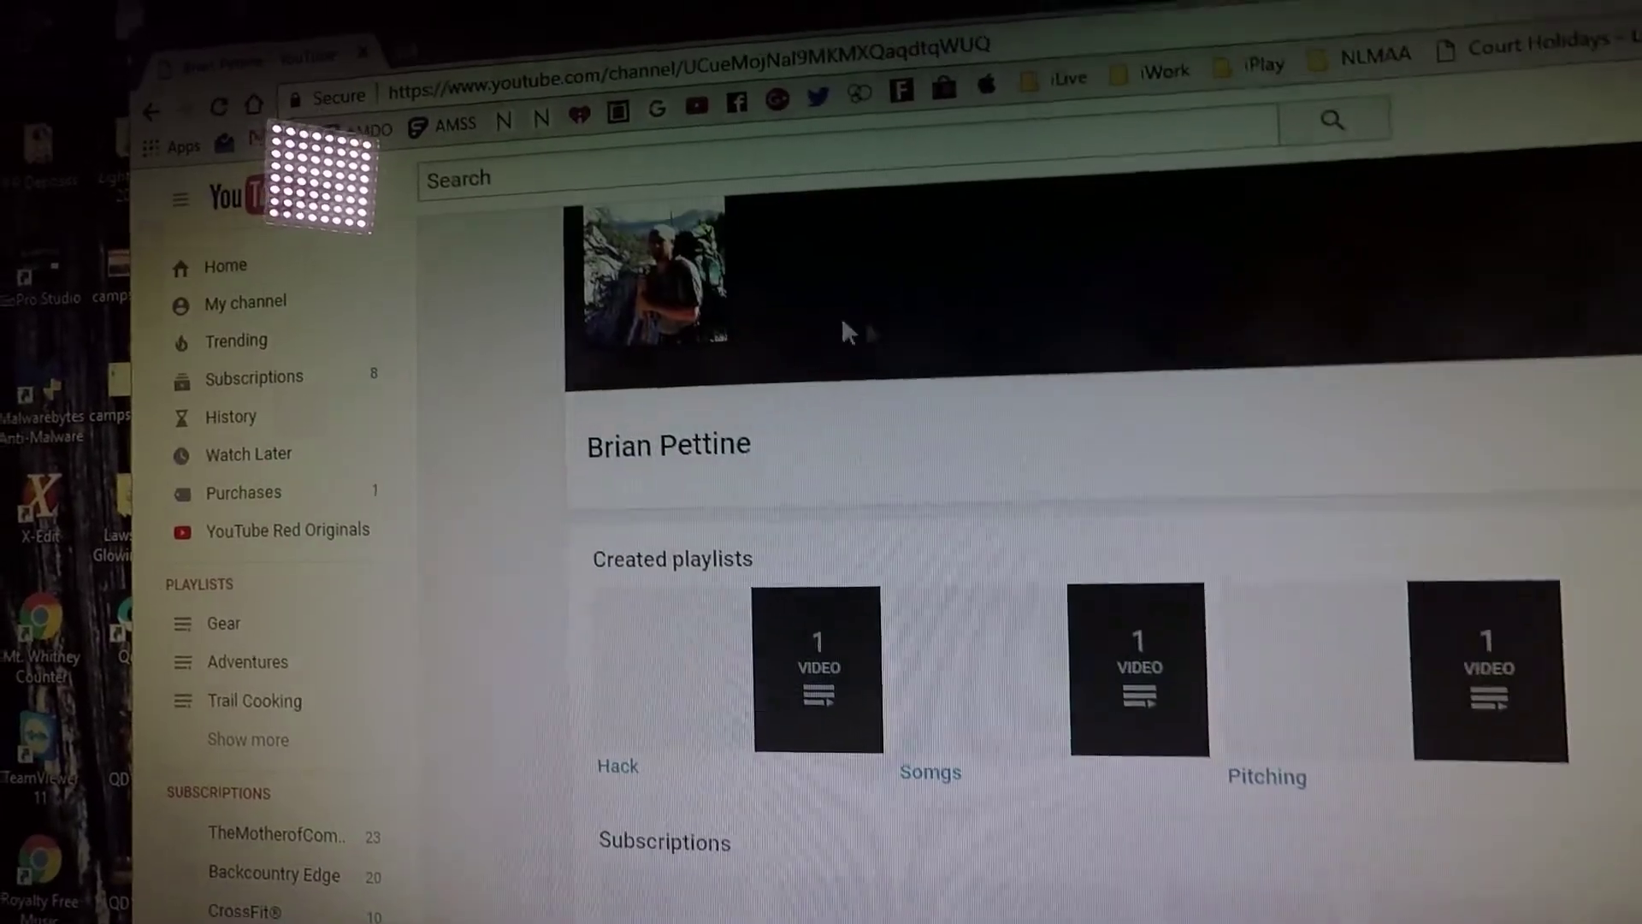